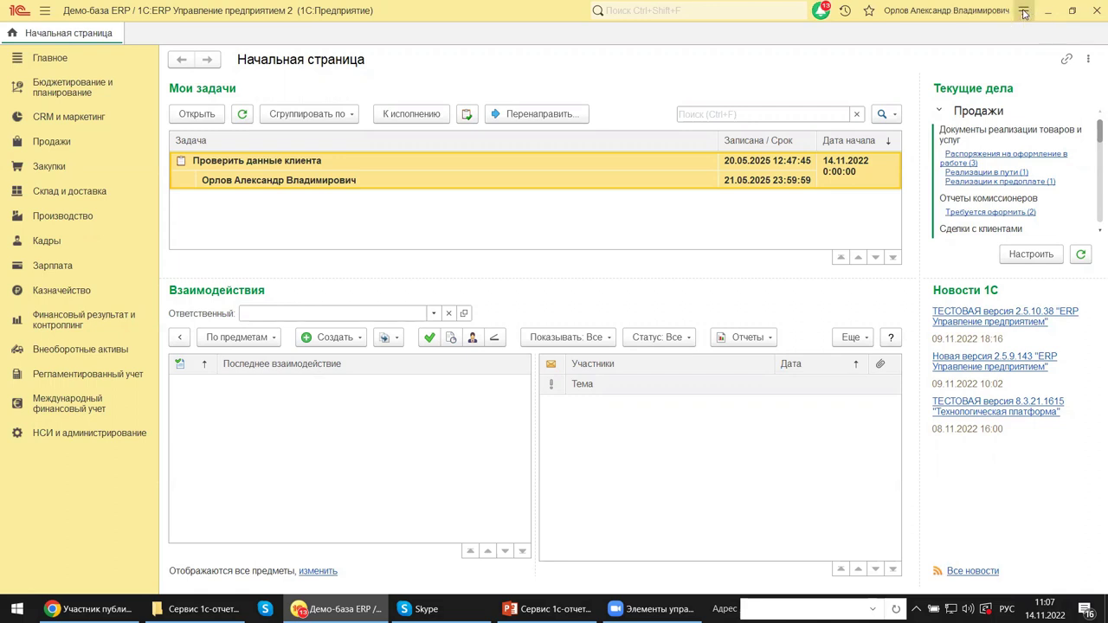
# Check the platform version and the configuration version in the program information, then close it.
pyautogui.click(1025, 9)
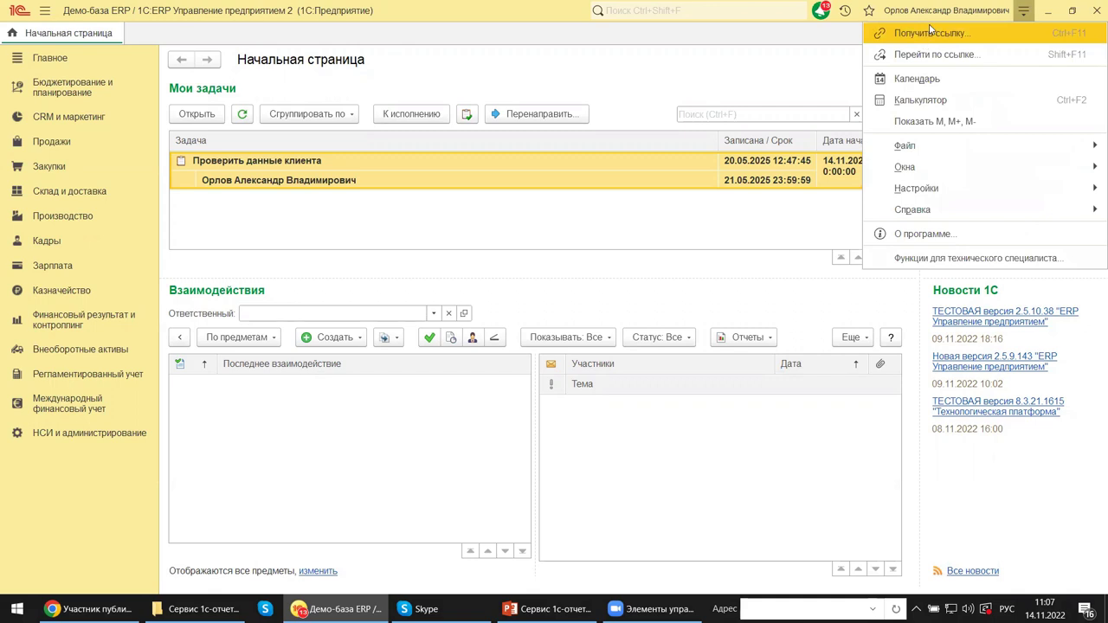
pyautogui.click(903, 234)
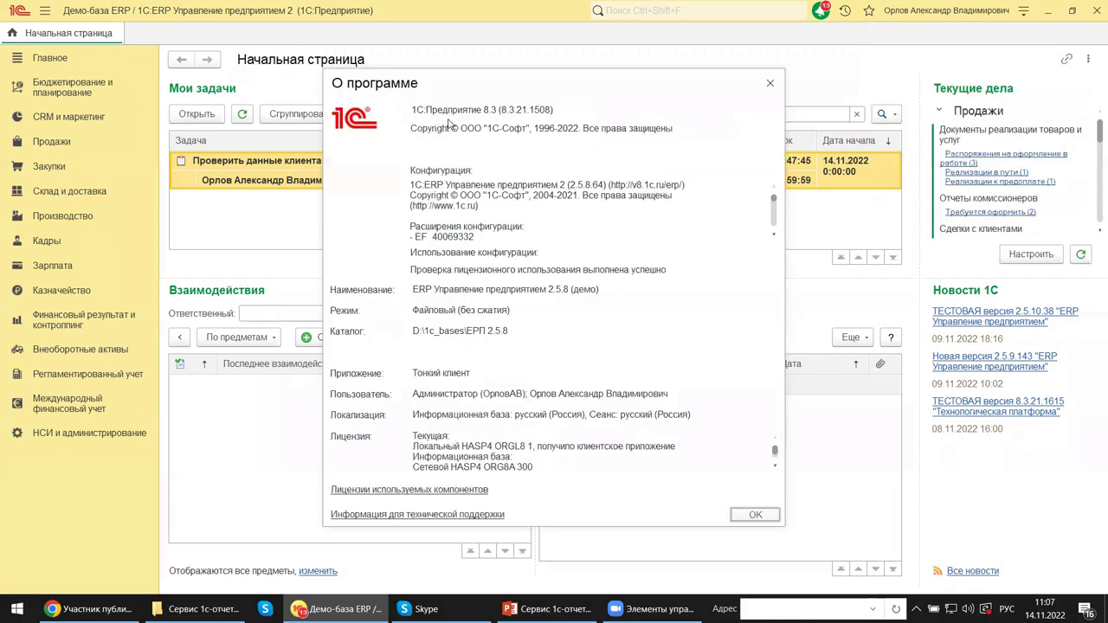
pyautogui.tripleClick(568, 111)
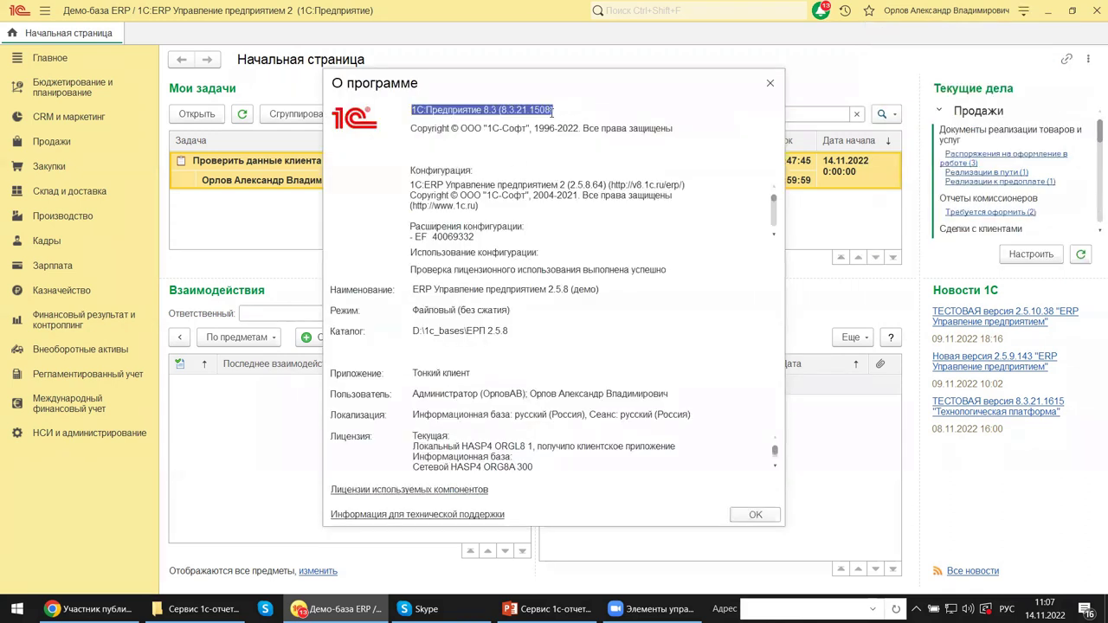
pyautogui.tripleClick(561, 188)
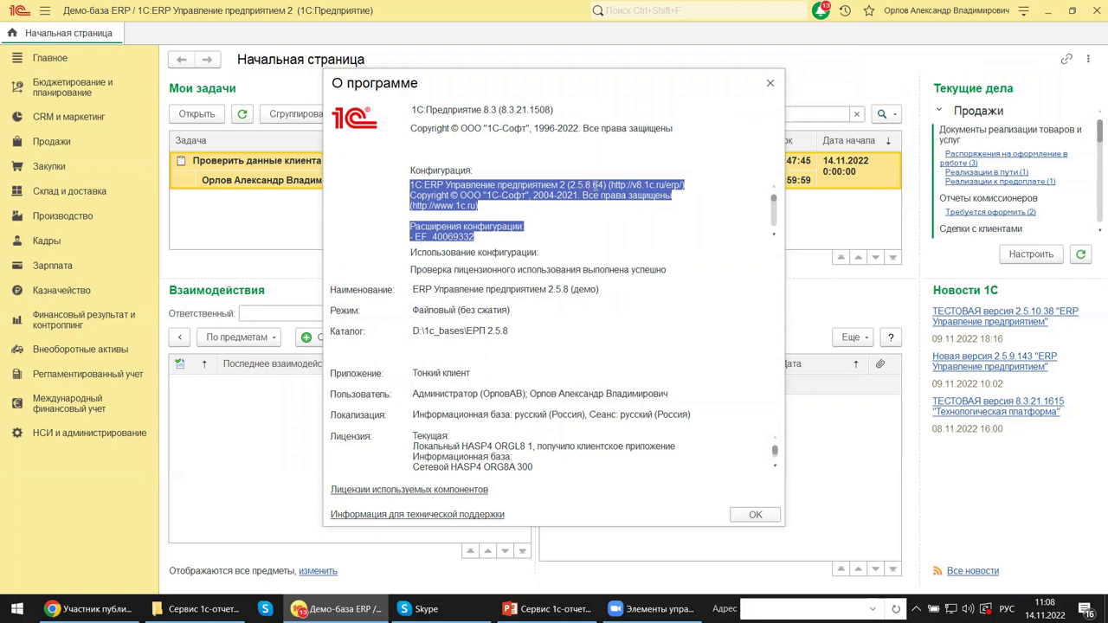
pyautogui.click(595, 186)
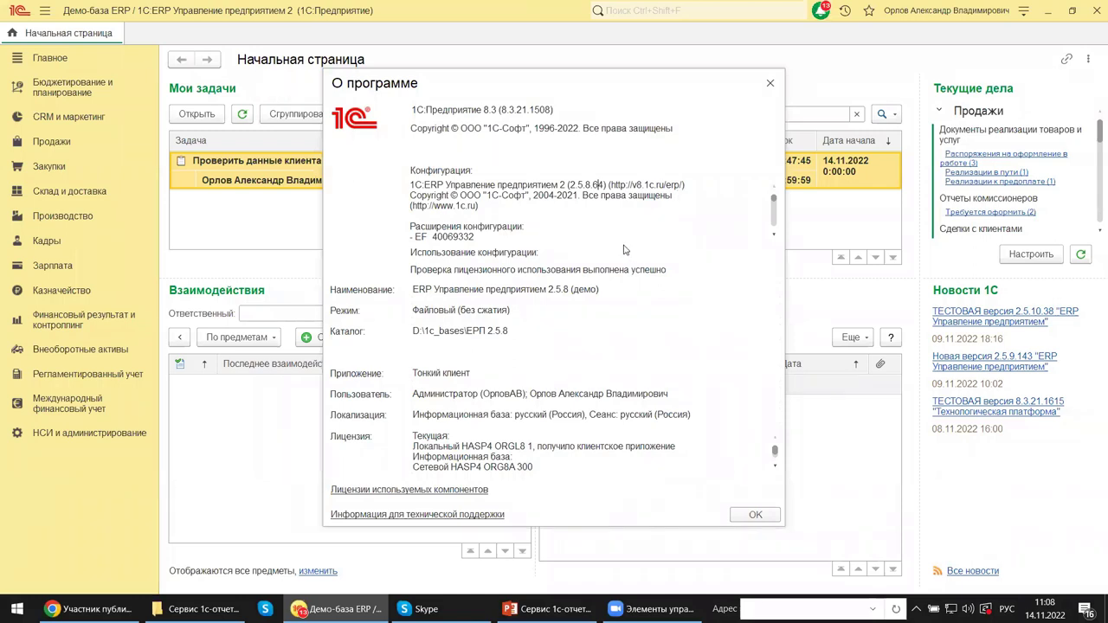
pyautogui.click(771, 86)
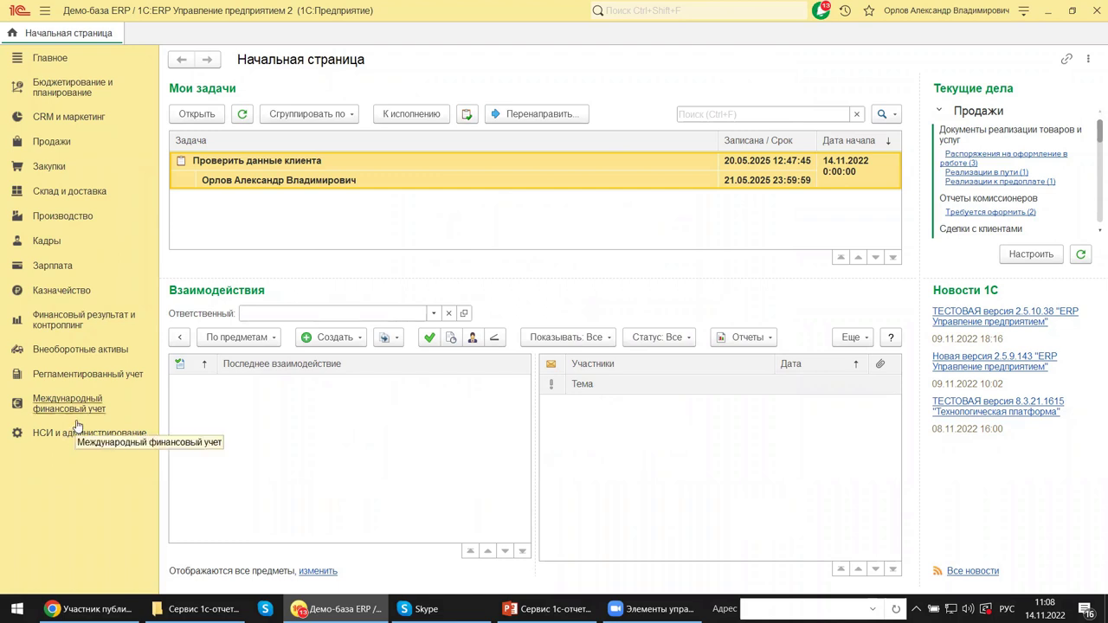
# Open the Регламентированные отчеты list of 1С-Отчетность from the Регламентированный учет section.
pyautogui.click(73, 375)
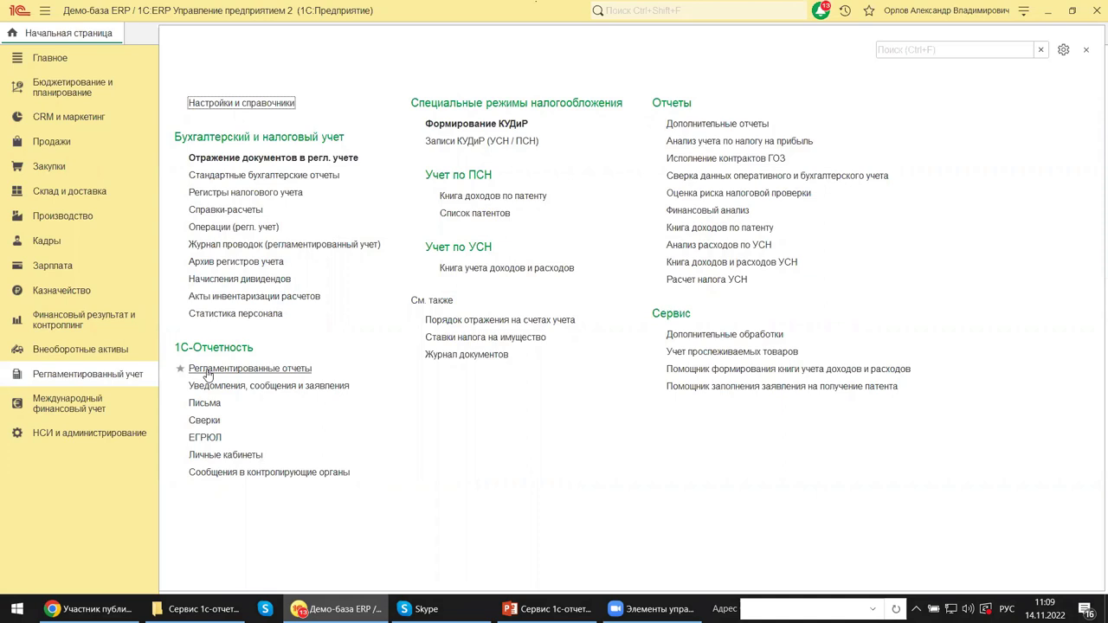
pyautogui.click(294, 372)
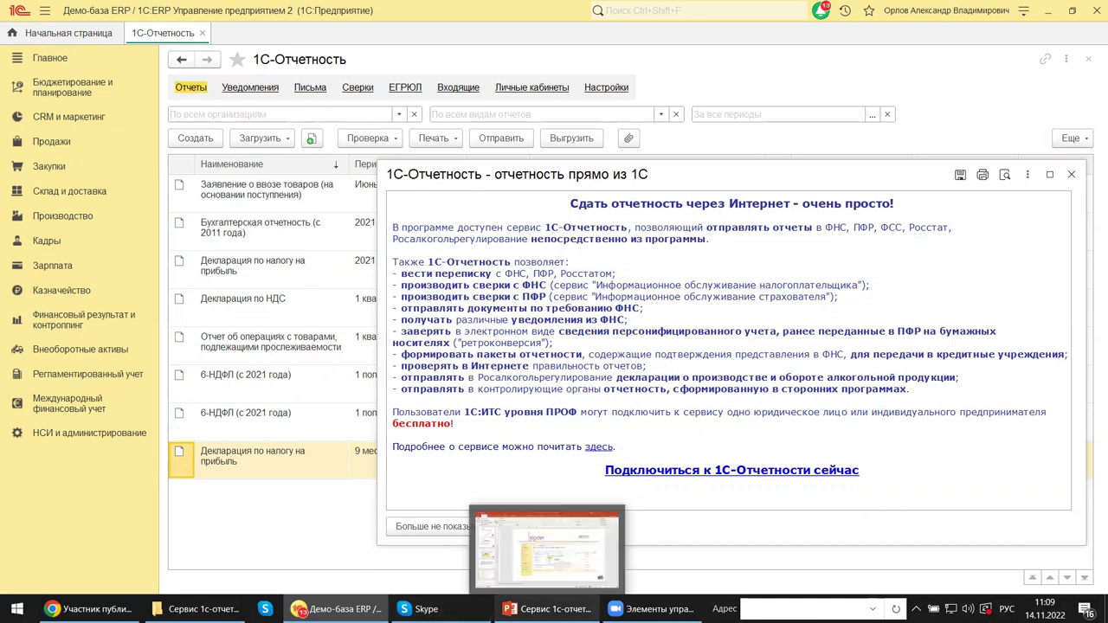
# Switch to the PowerPoint presentation and show slide 6 with the warning about the outdated report form.
pyautogui.click(545, 608)
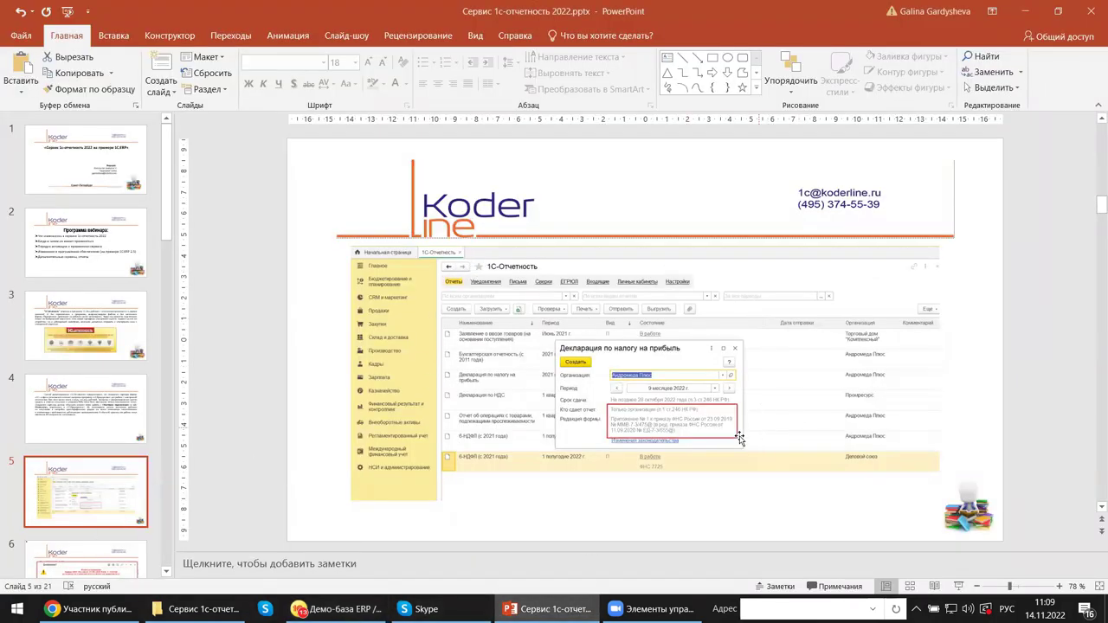
pyautogui.scroll(-2, 95, 398)
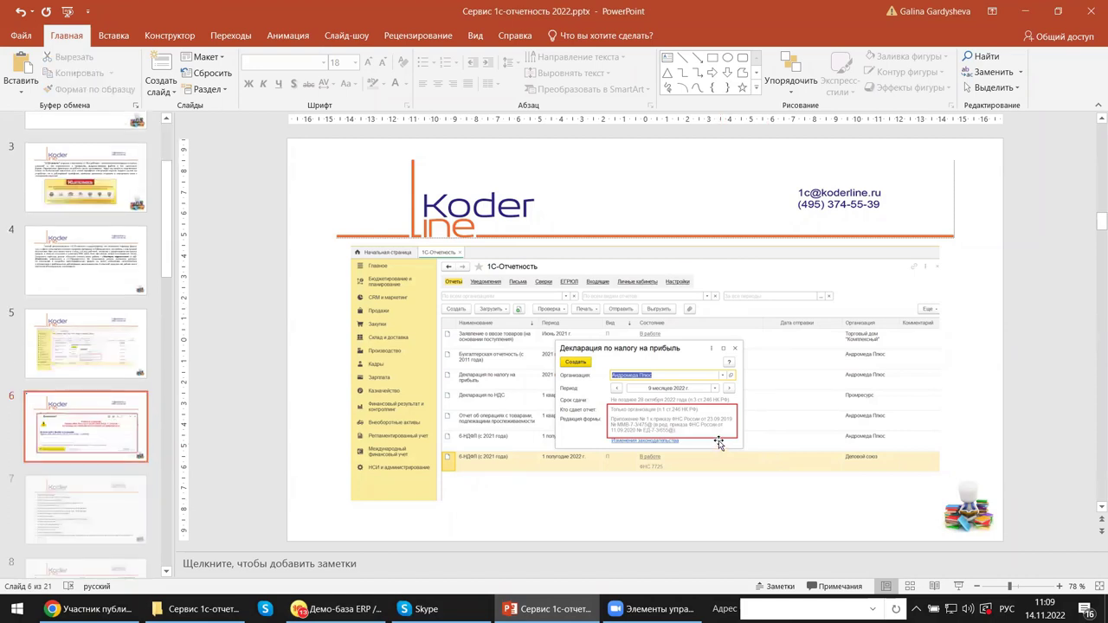
pyautogui.click(121, 405)
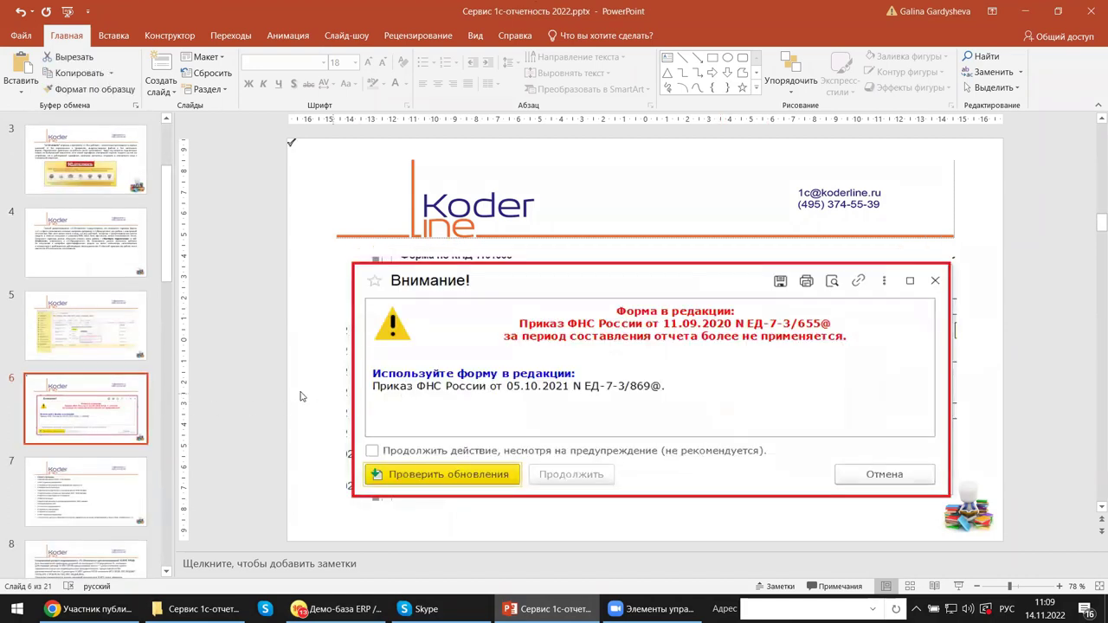
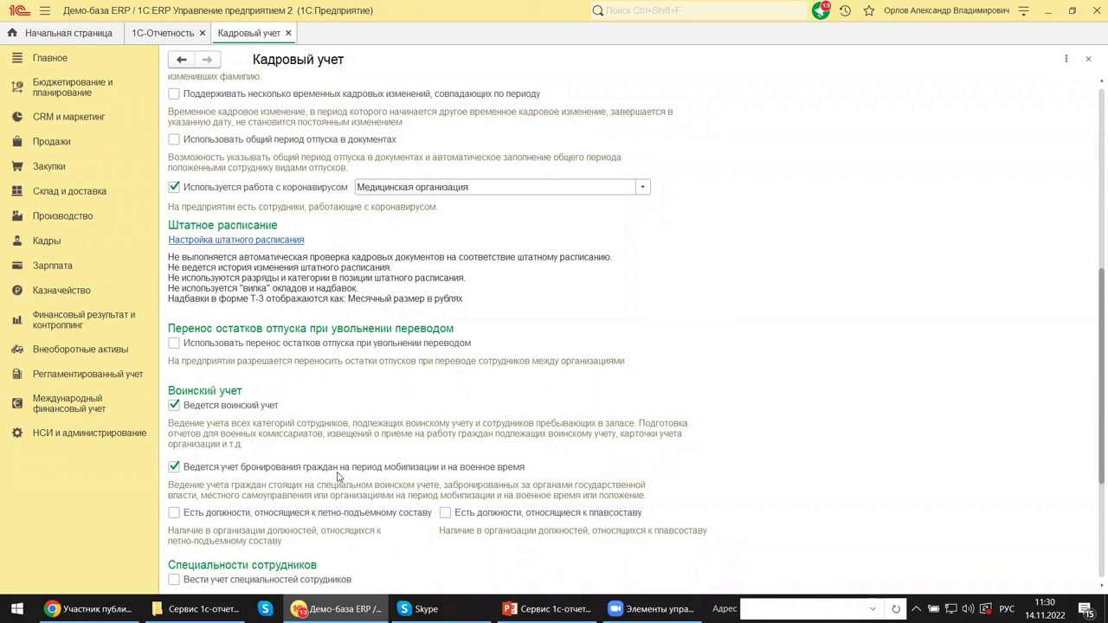
# Look over the Кадры section's commands, then return to Регламентированные отчеты in the Регламентированный учет section.
pyautogui.click(52, 242)
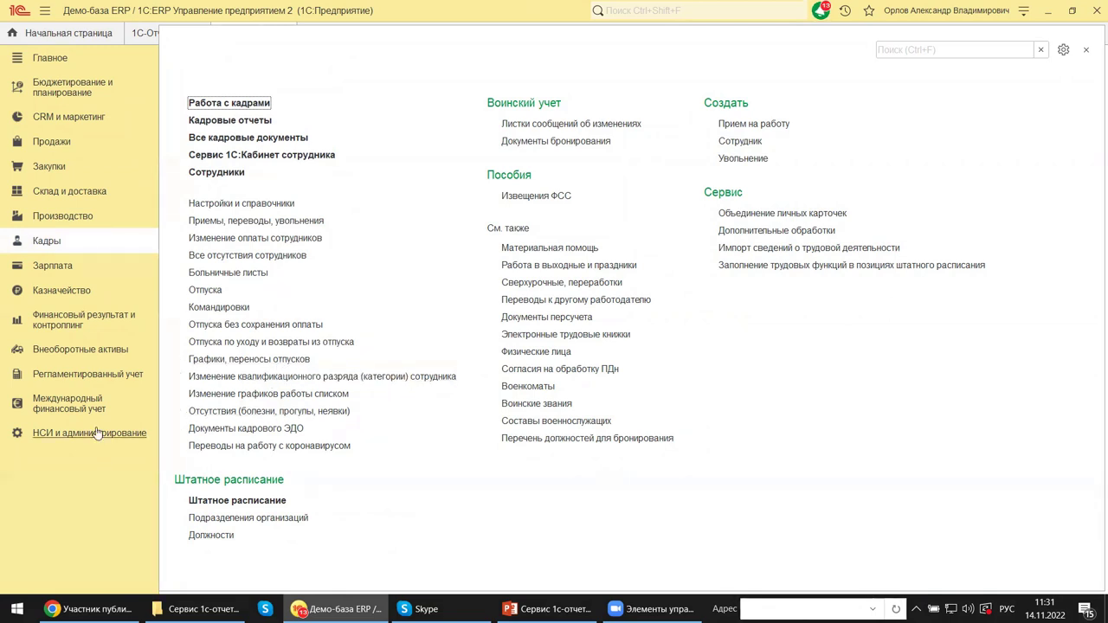
pyautogui.click(65, 378)
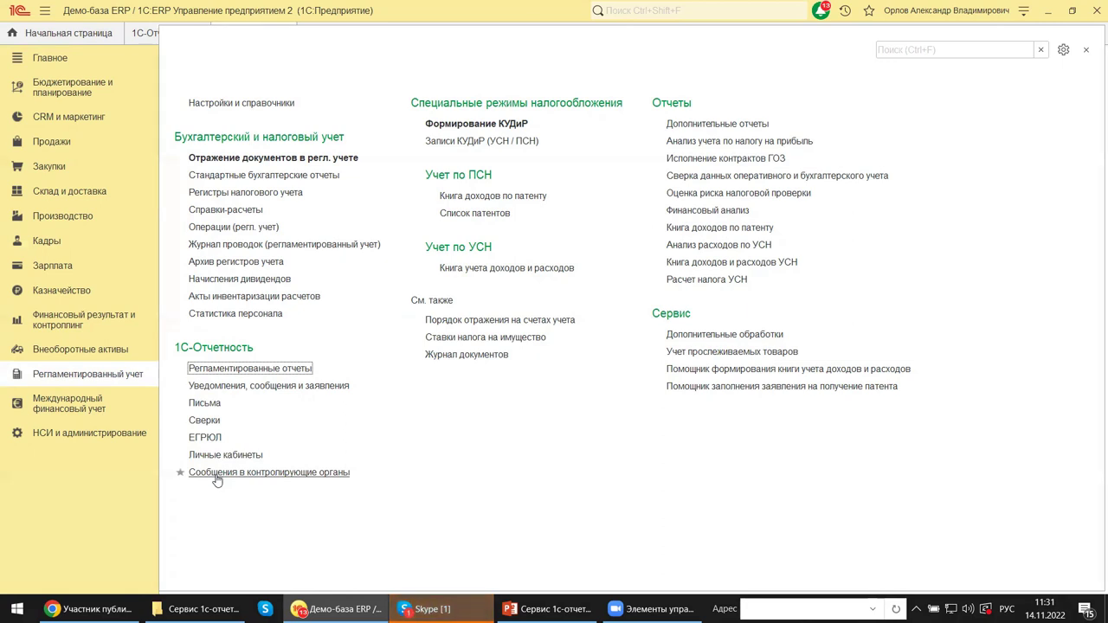
pyautogui.click(210, 370)
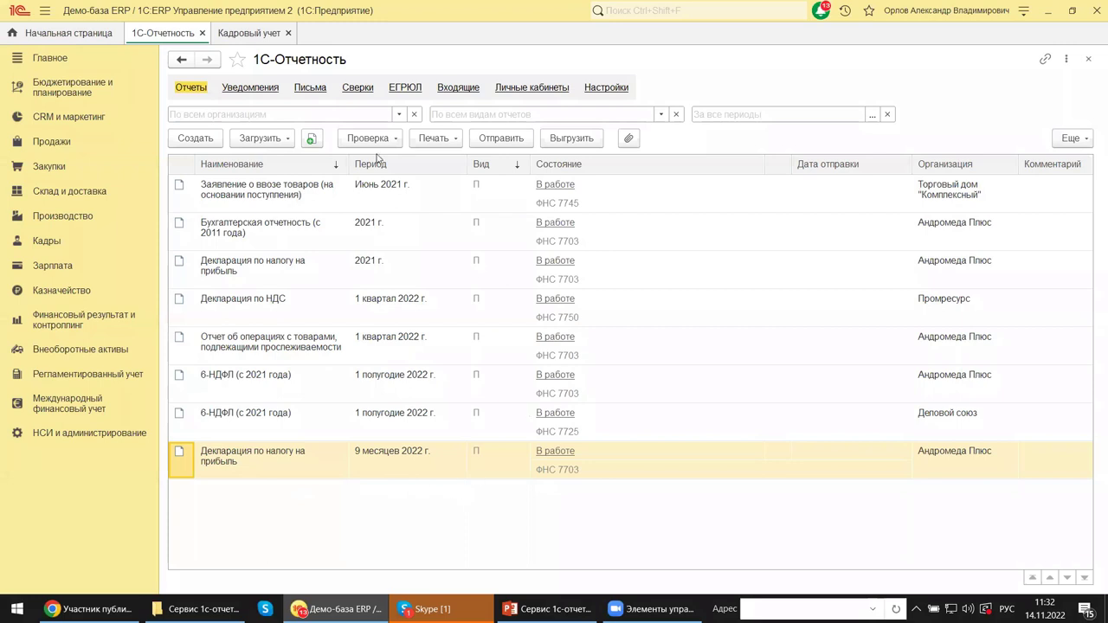
# Start a new report to examine the Бухгалтерская отчетность and Налоговая отчетность categories and the favourite report types, then close the selection.
pyautogui.click(189, 138)
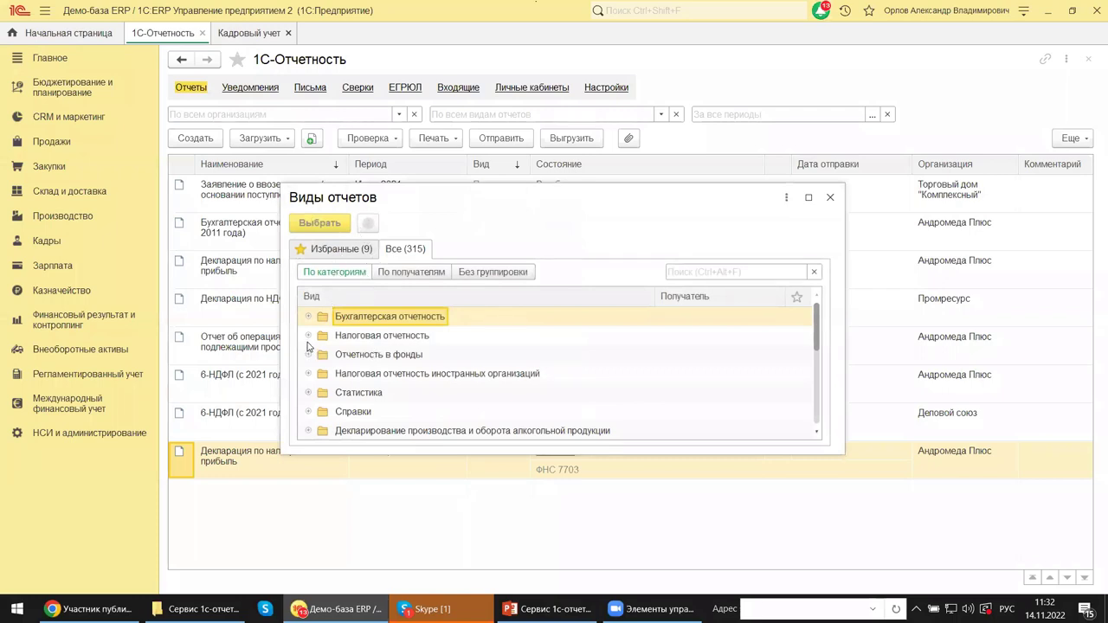
pyautogui.click(308, 317)
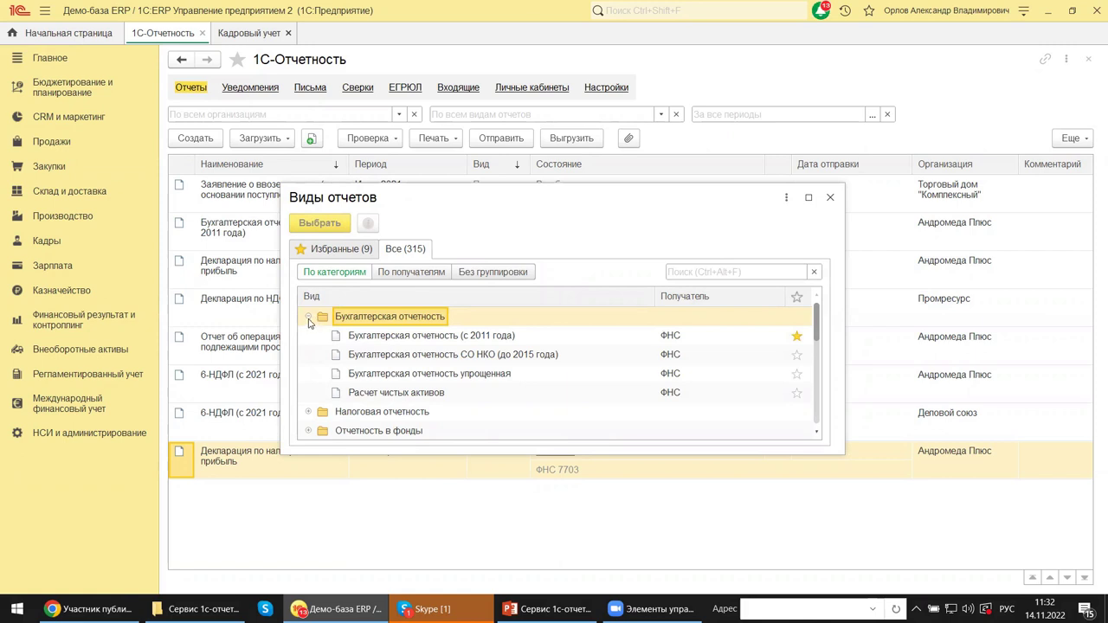
pyautogui.click(385, 336)
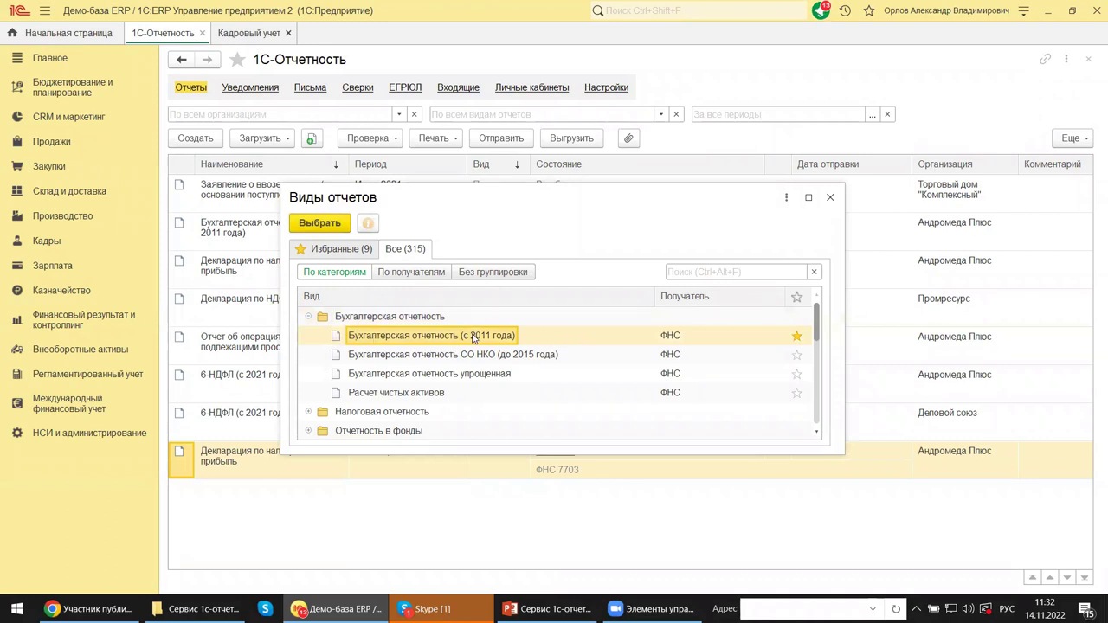
pyautogui.click(310, 413)
pyautogui.scroll(-5, 446, 354)
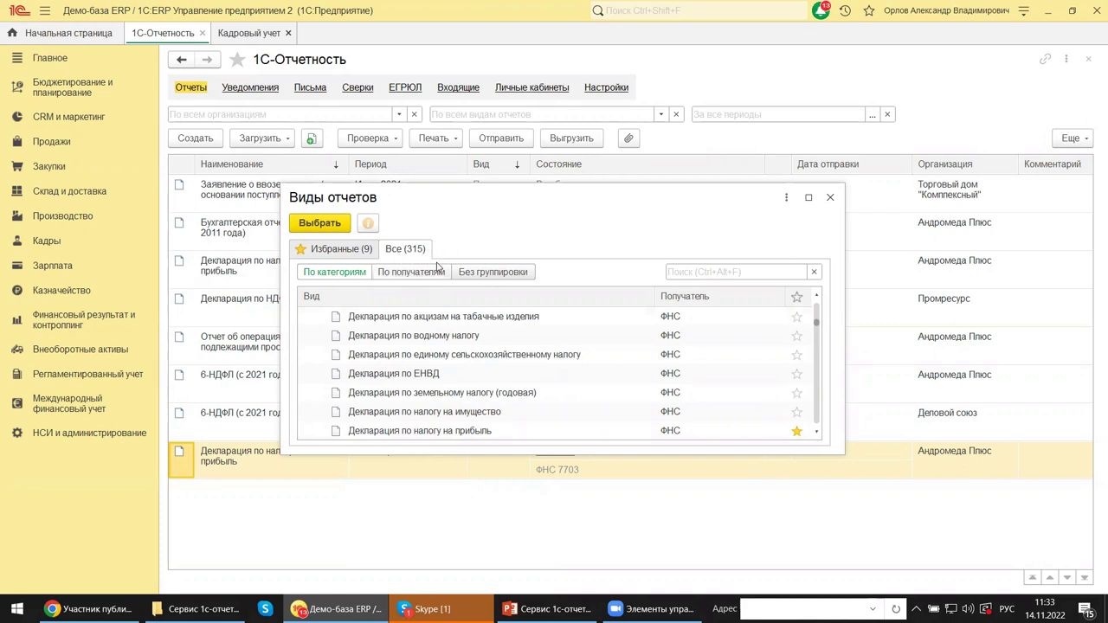
pyautogui.click(337, 251)
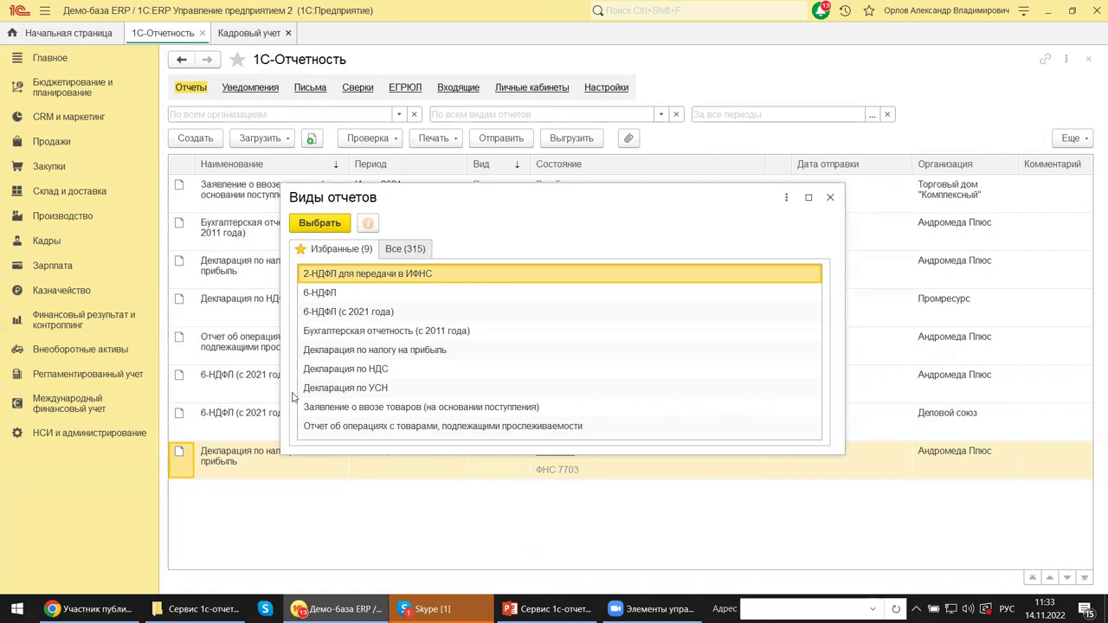
pyautogui.click(829, 199)
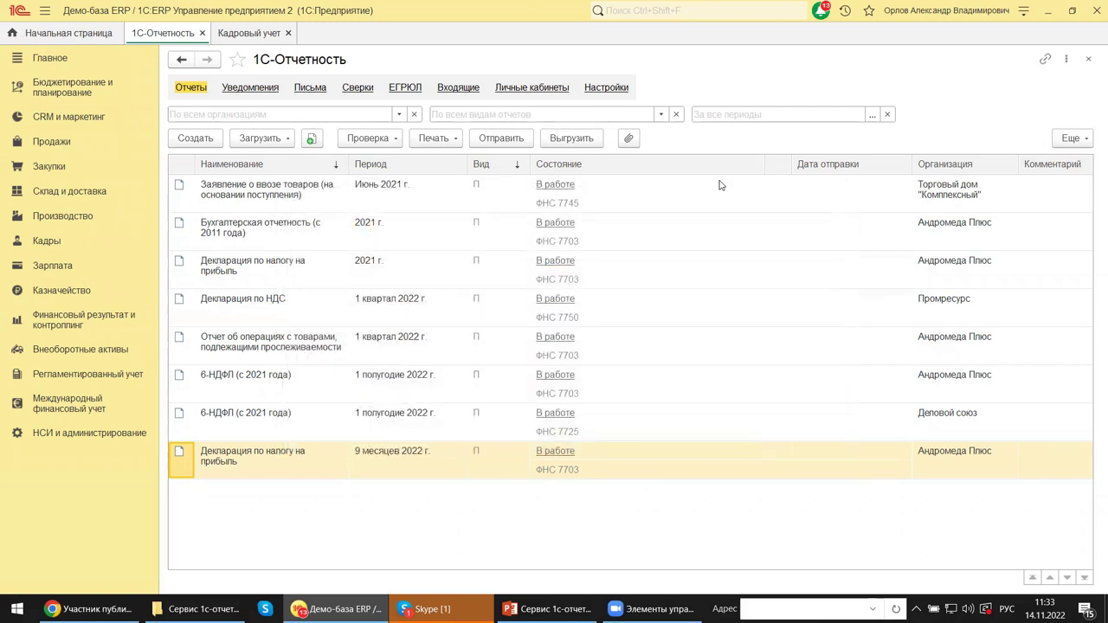
# Examine the Росстат forms in the Статистика category of all new report types, then close the selection without choosing one.
pyautogui.click(201, 140)
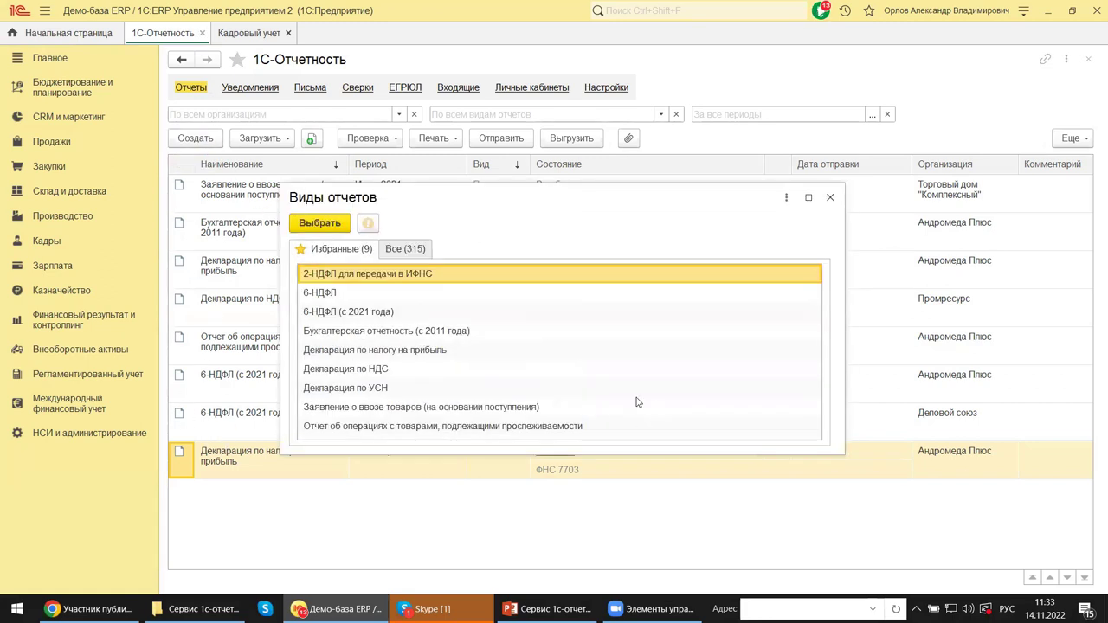
pyautogui.click(407, 250)
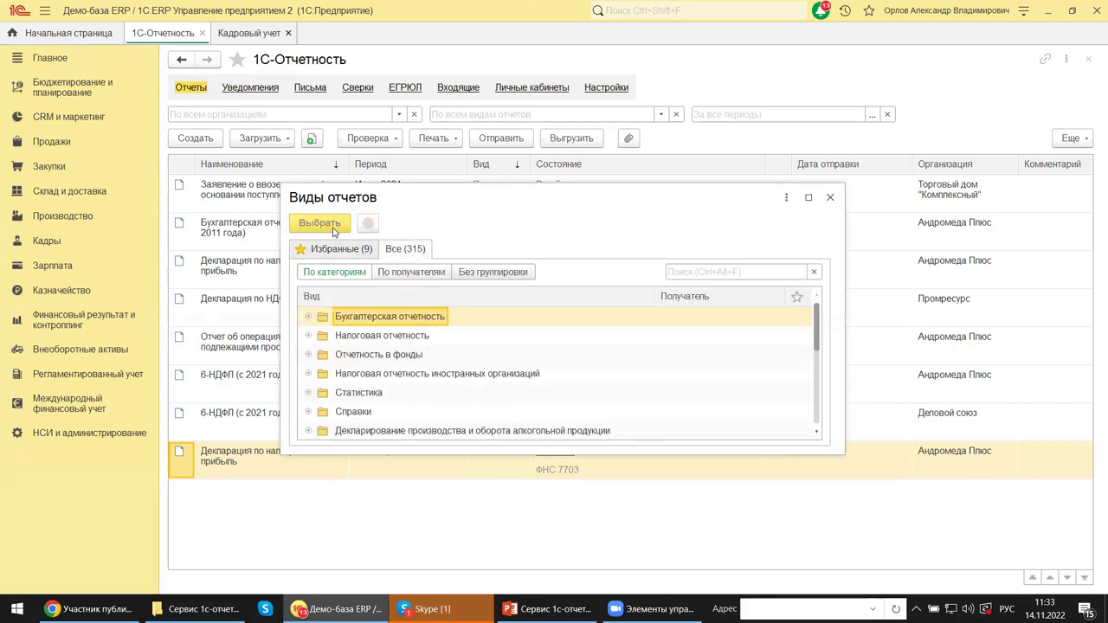
pyautogui.click(309, 394)
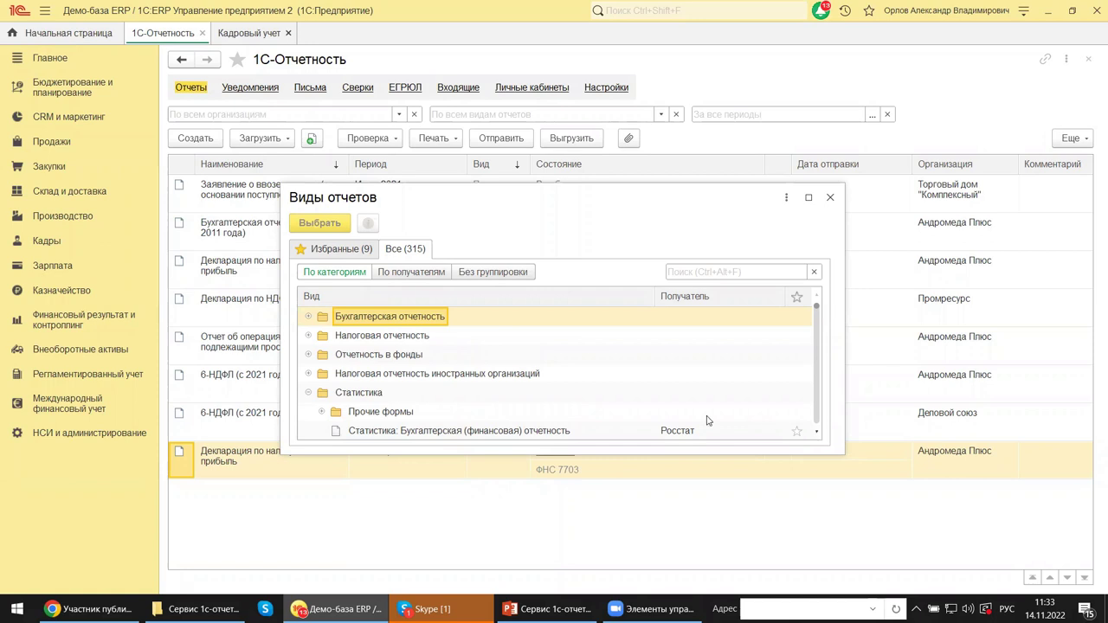
pyautogui.scroll(-1, 434, 418)
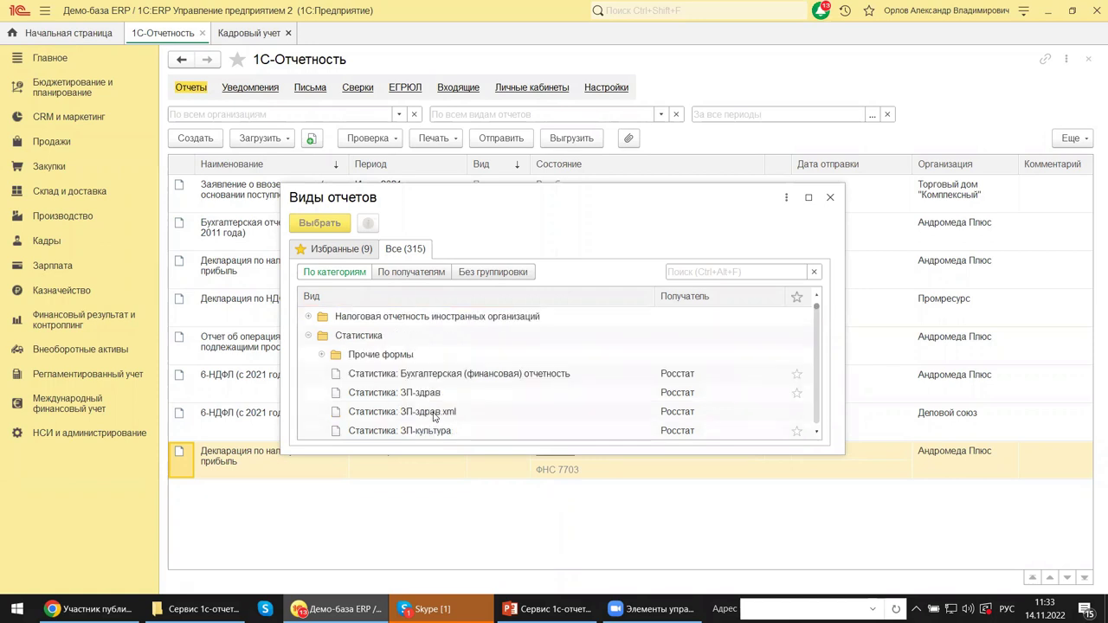
pyautogui.scroll(-6, 435, 417)
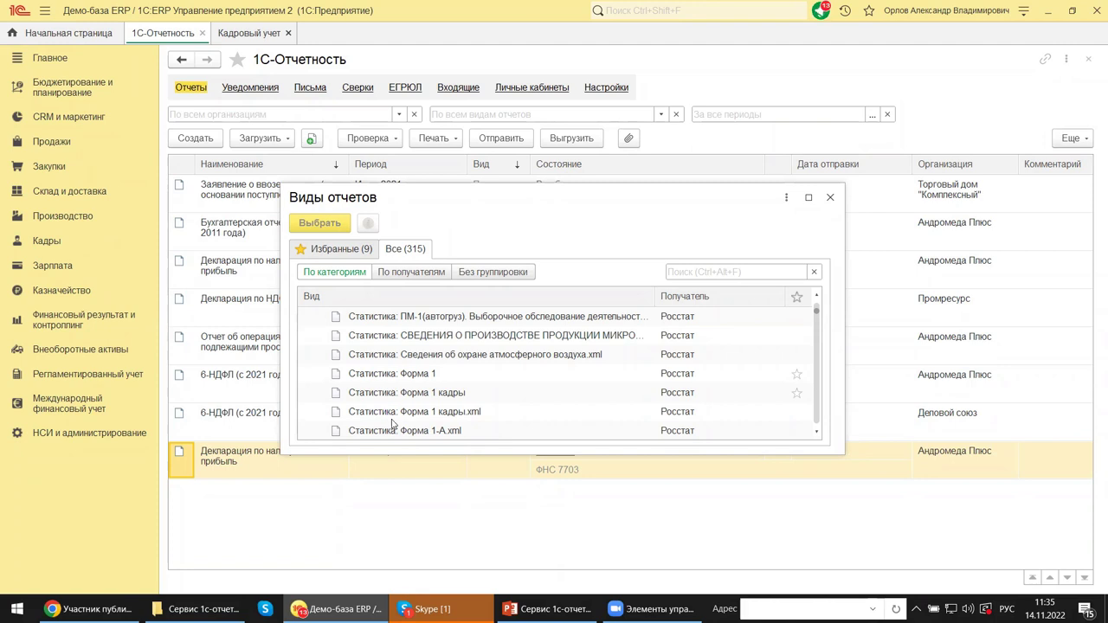
pyautogui.click(830, 198)
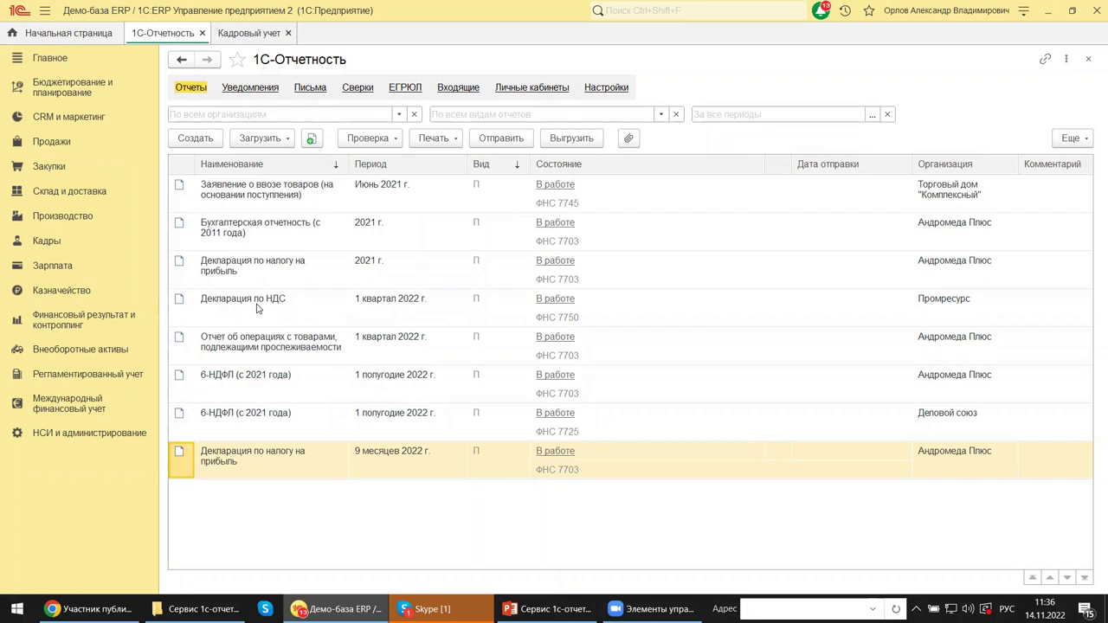
# Review the report loading and checking options and the send confirmation for the 9-month 2022 profit tax declaration, without sending it.
pyautogui.click(290, 139)
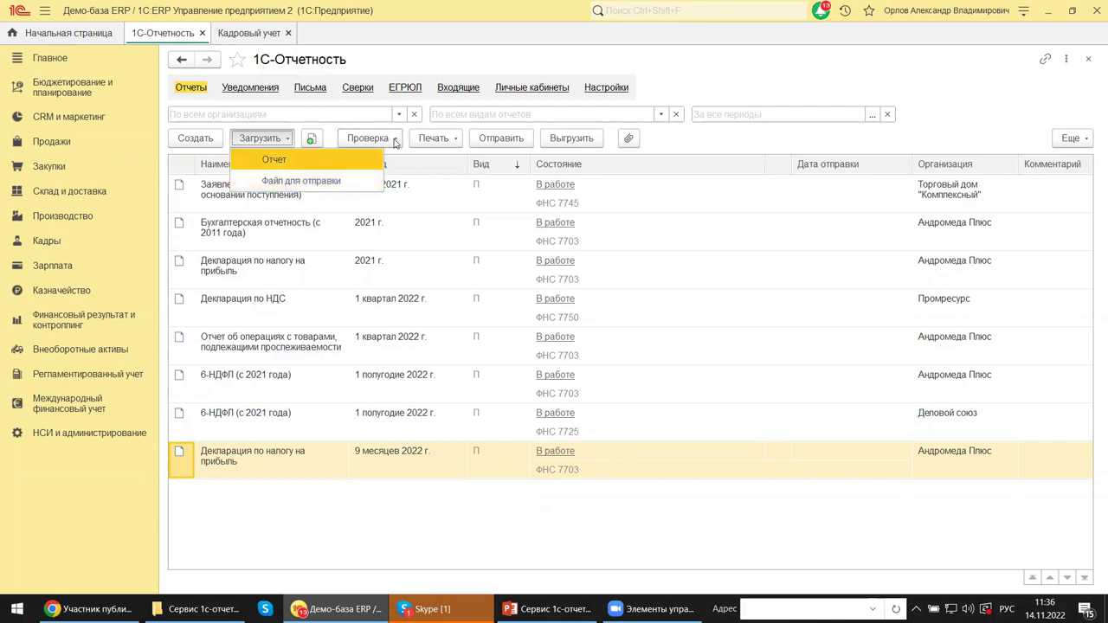
pyautogui.click(395, 143)
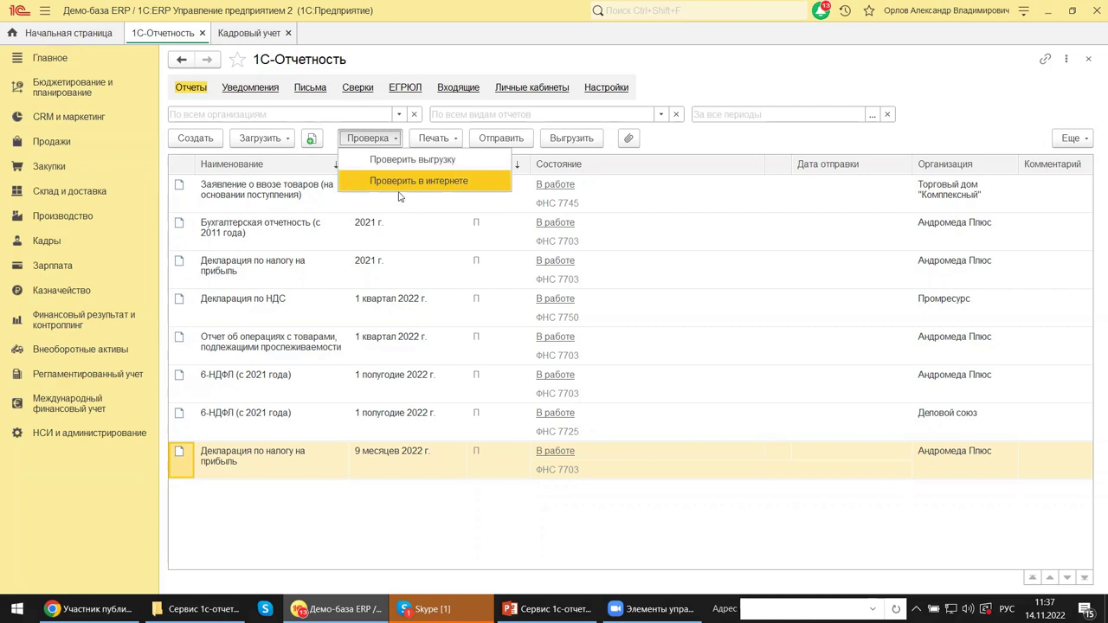
pyautogui.click(487, 137)
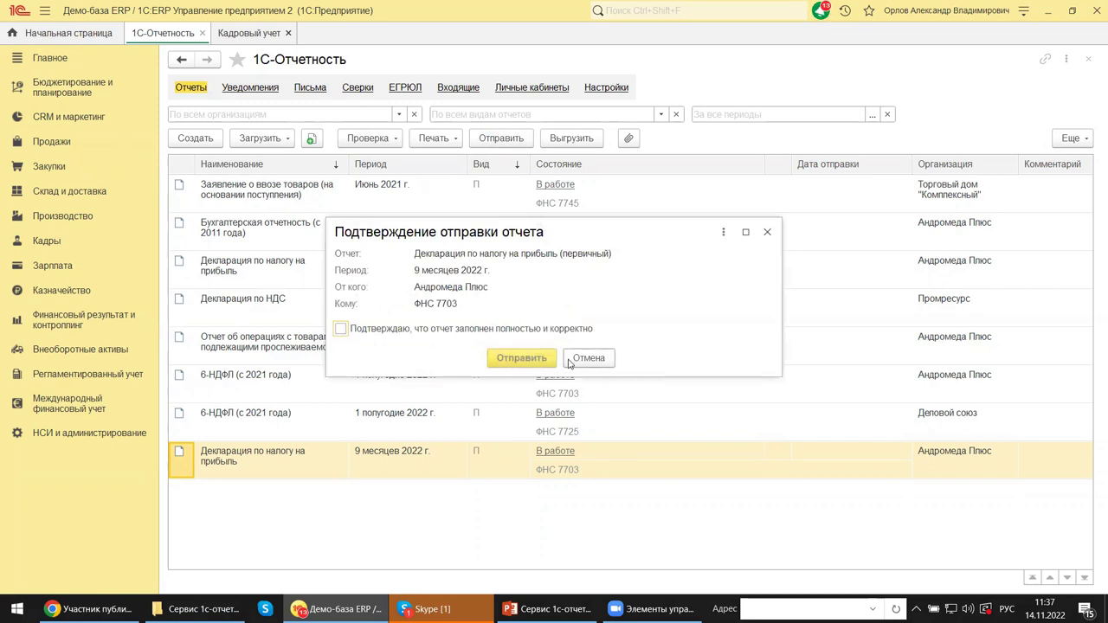
pyautogui.click(769, 231)
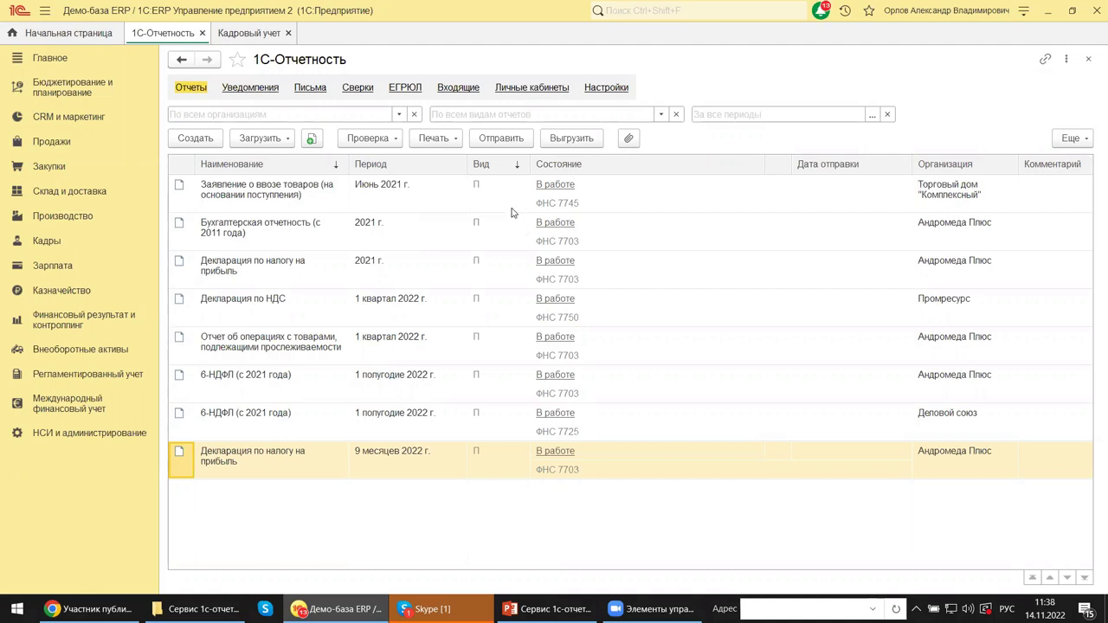
# View the Уведомления, Отчеты, Сверки and Личные кабинеты sections of 1С-Отчетность.
pyautogui.click(243, 89)
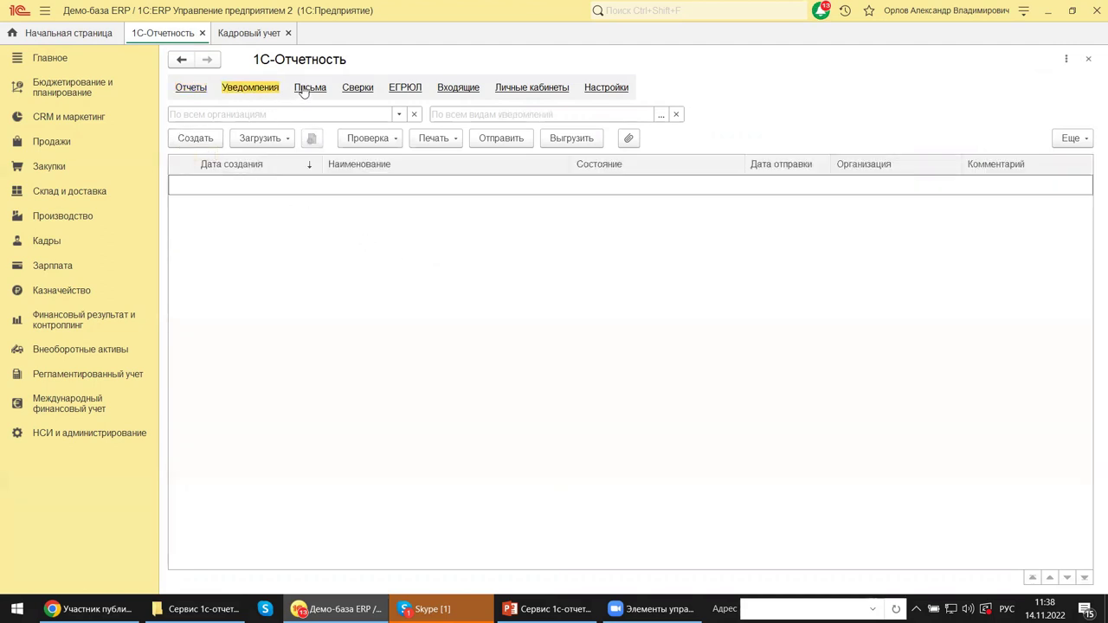
pyautogui.click(189, 91)
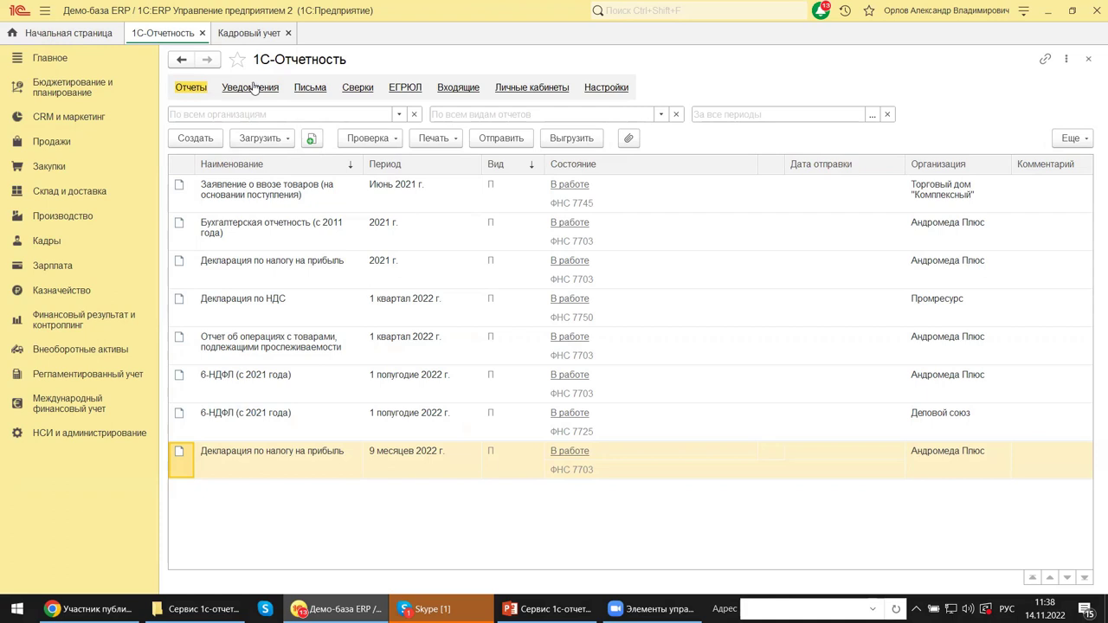
pyautogui.click(363, 90)
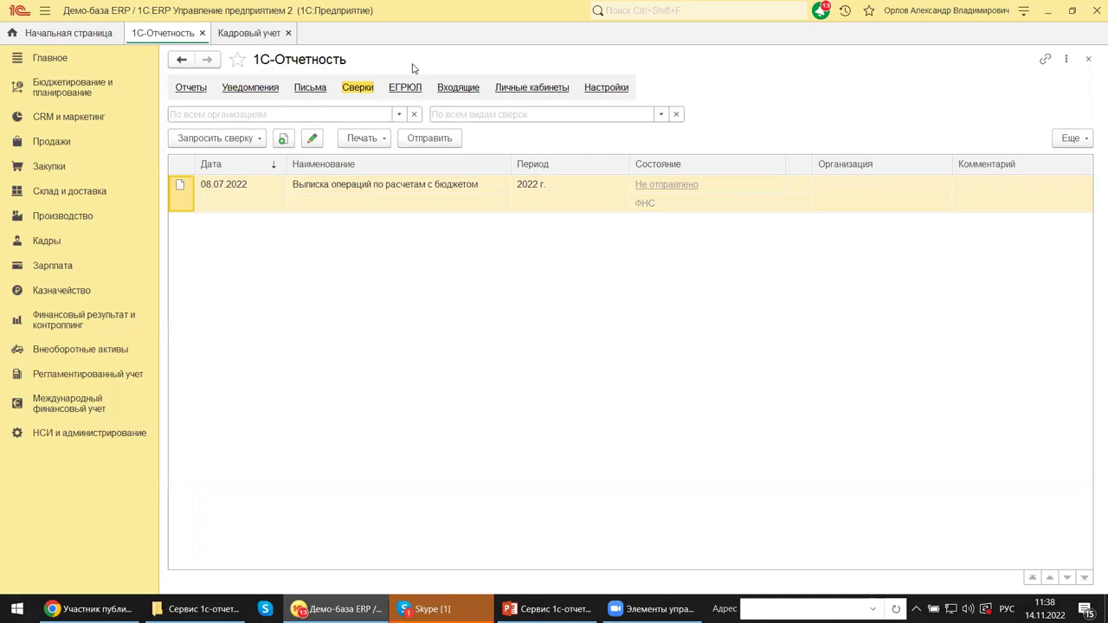
pyautogui.click(520, 89)
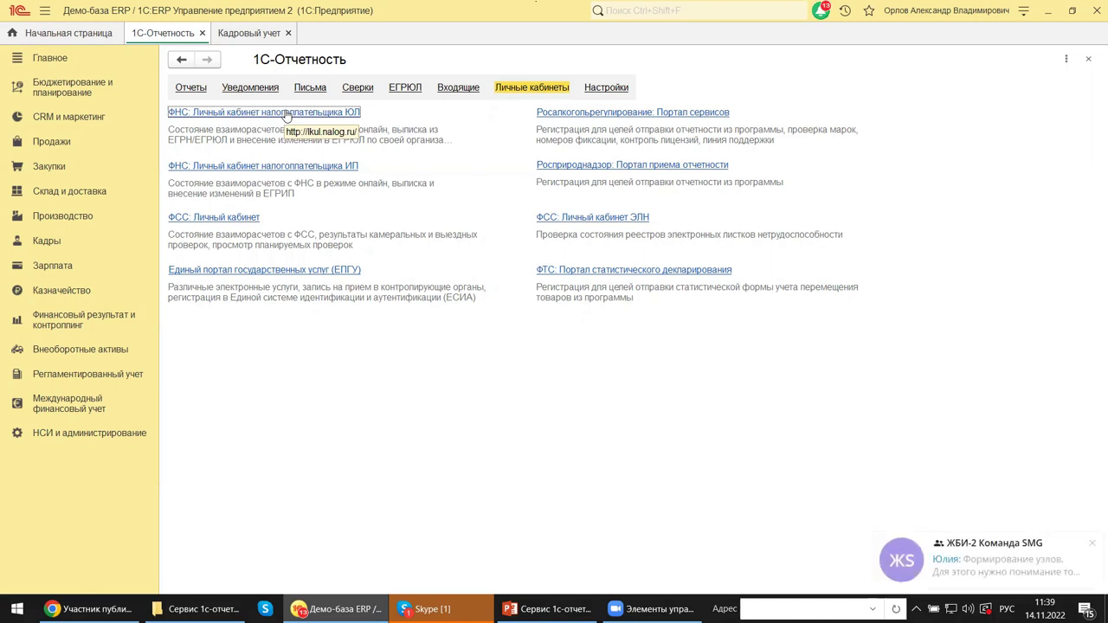
# View the ФТС statistical declaration portal and the ФНС individual entrepreneur's account login page, then close the browser.
pyautogui.click(1094, 548)
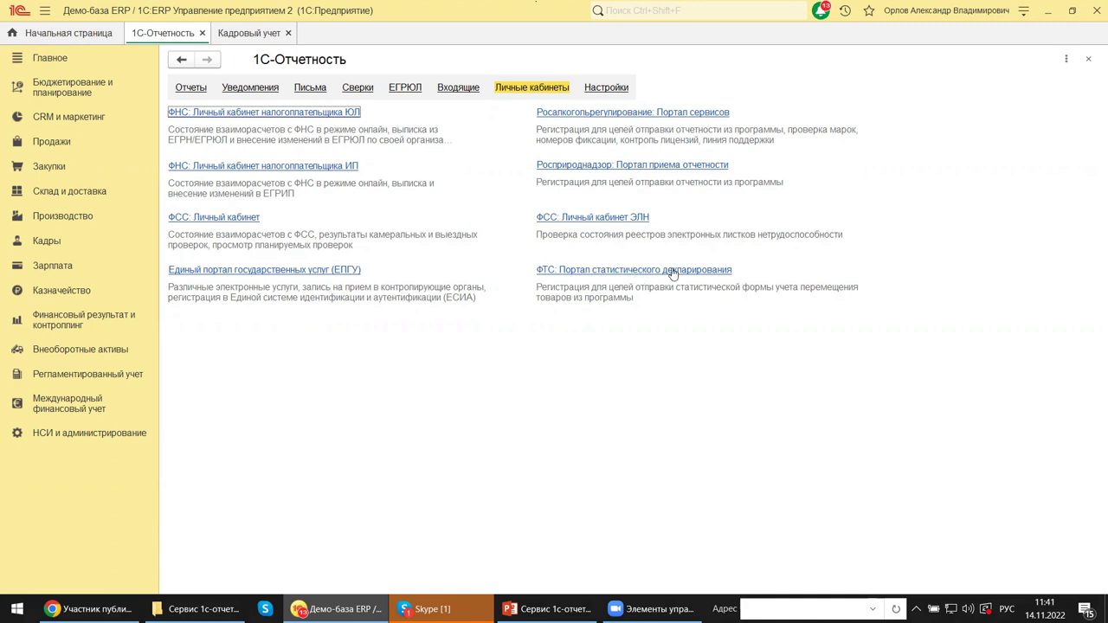
pyautogui.click(730, 274)
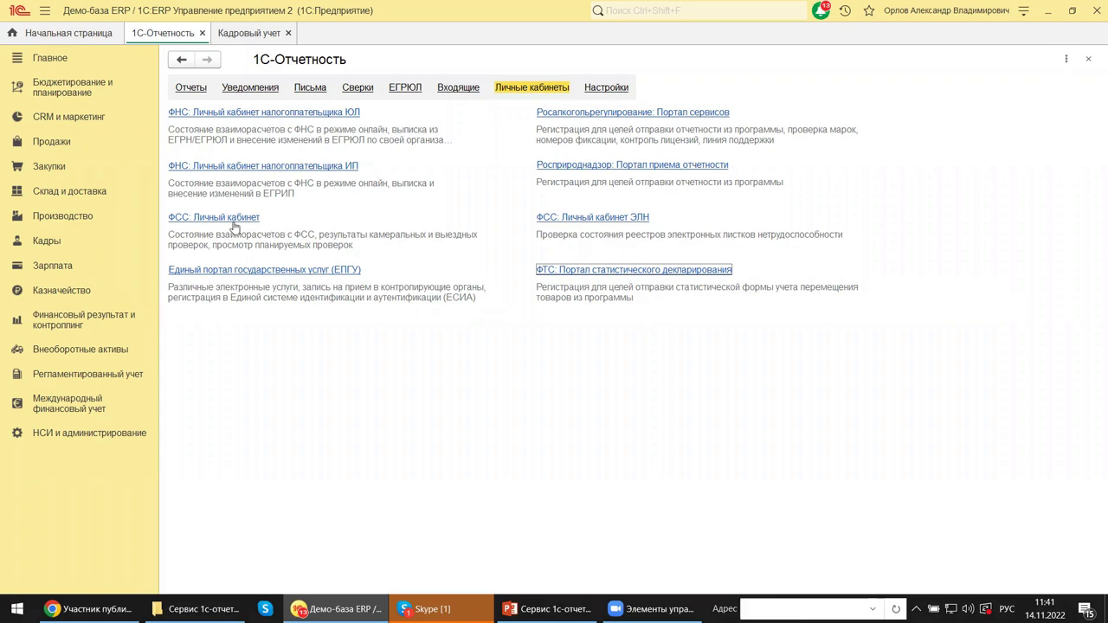
pyautogui.click(214, 167)
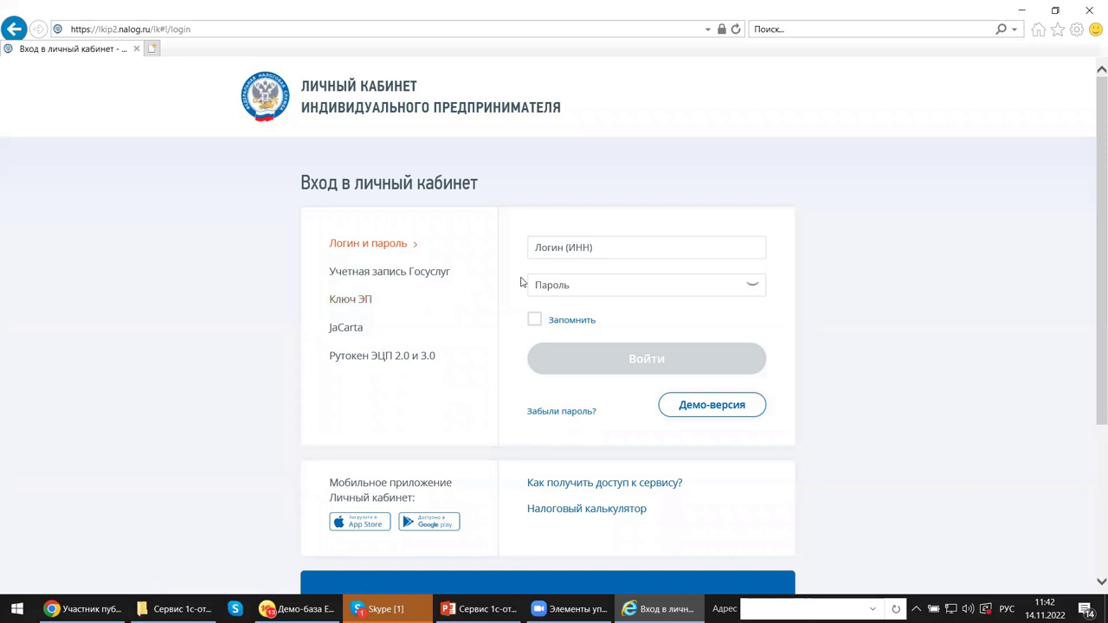
pyautogui.click(1090, 13)
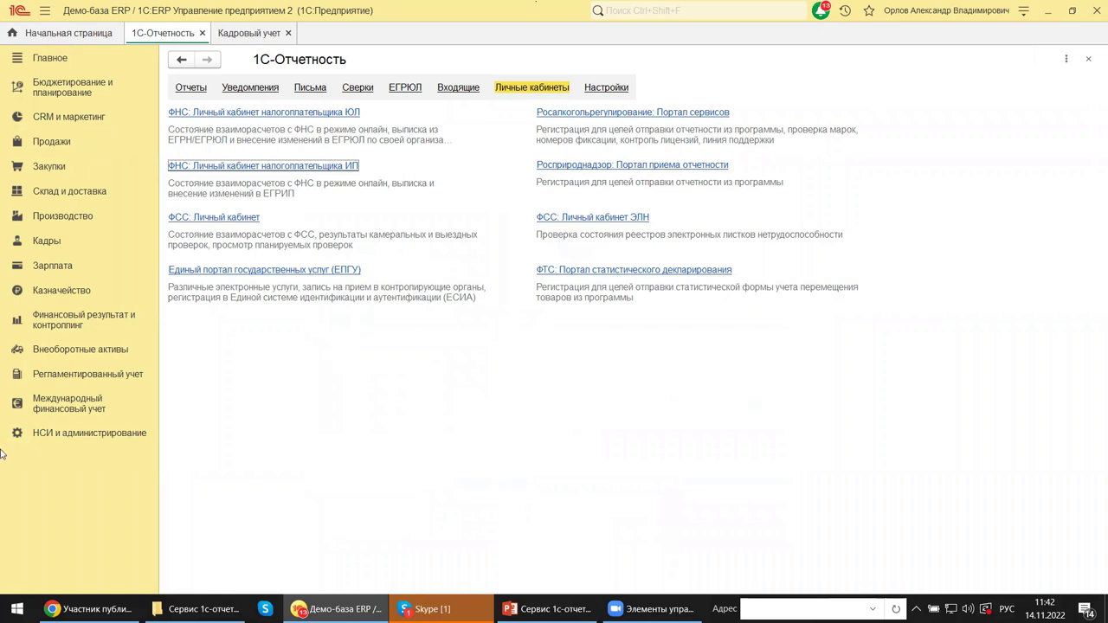
# In the service settings, review the 1С-Отчетность connection application and its support help, then try to run the service diagnostics.
pyautogui.click(607, 88)
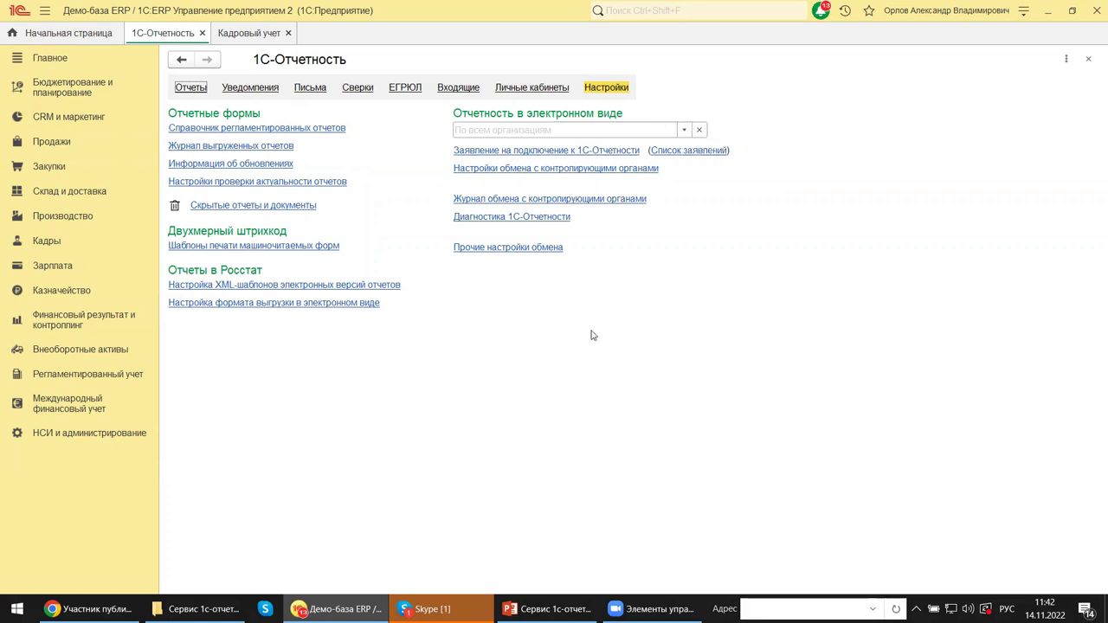
pyautogui.click(476, 151)
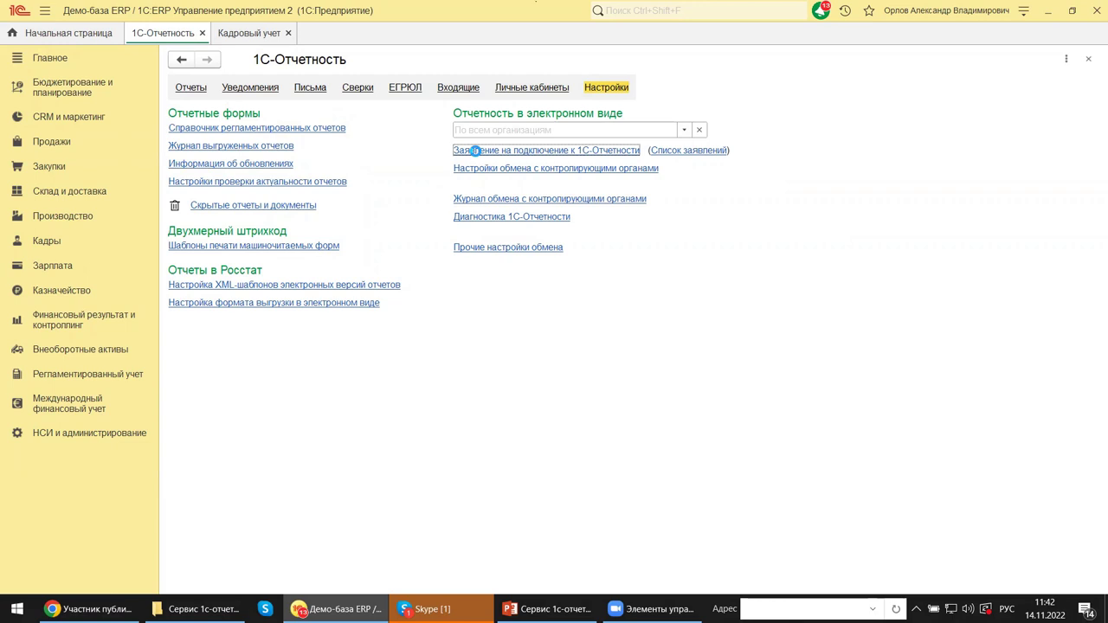
pyautogui.click(475, 150)
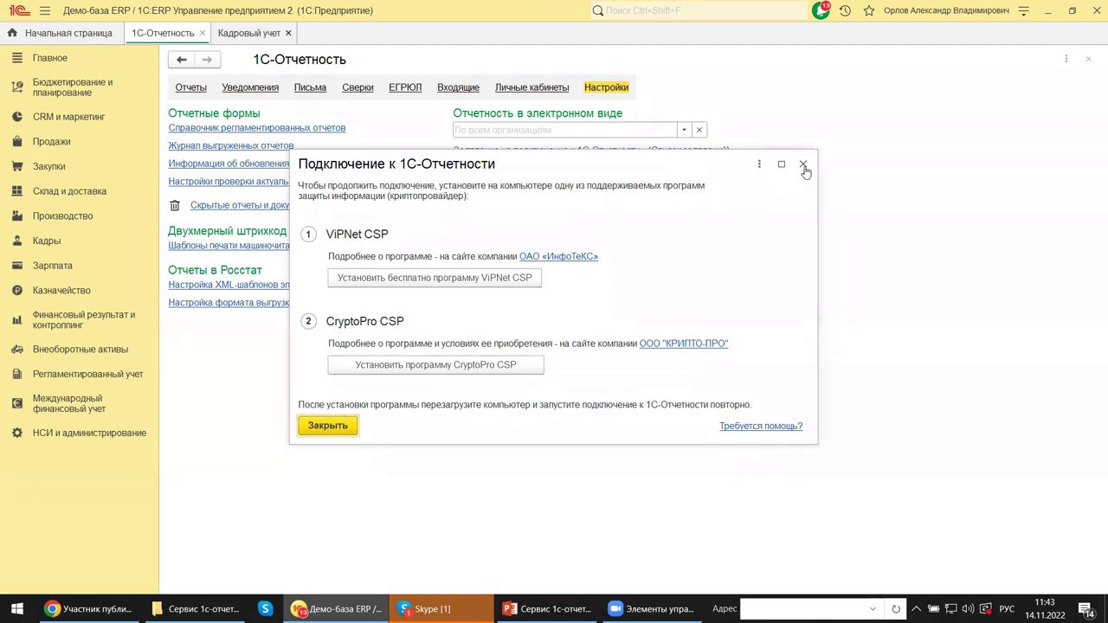
pyautogui.click(761, 427)
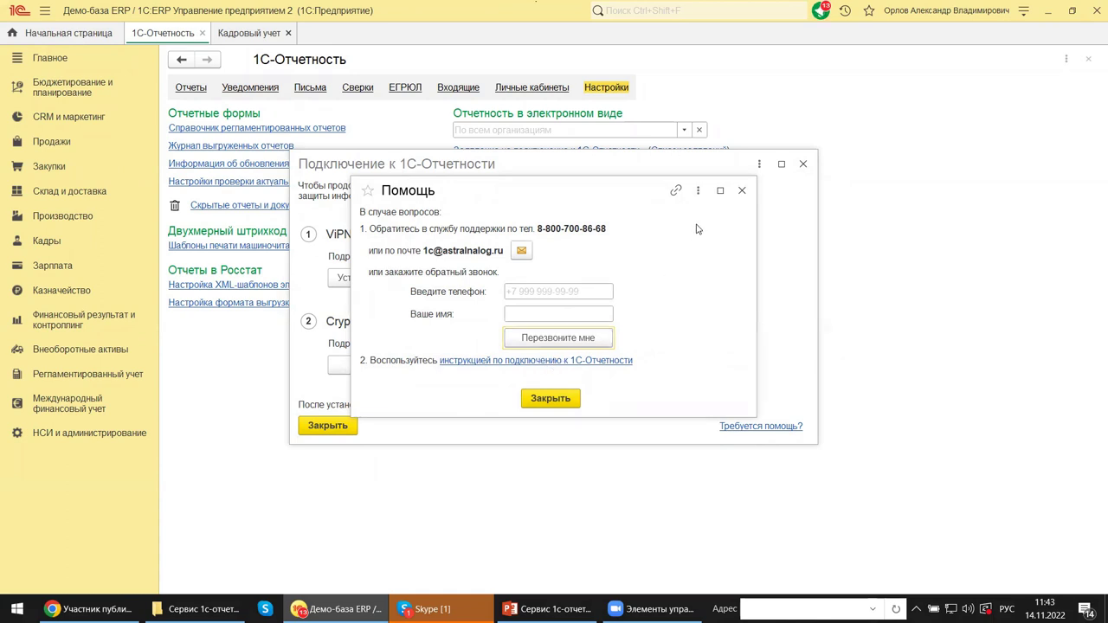
pyautogui.click(741, 191)
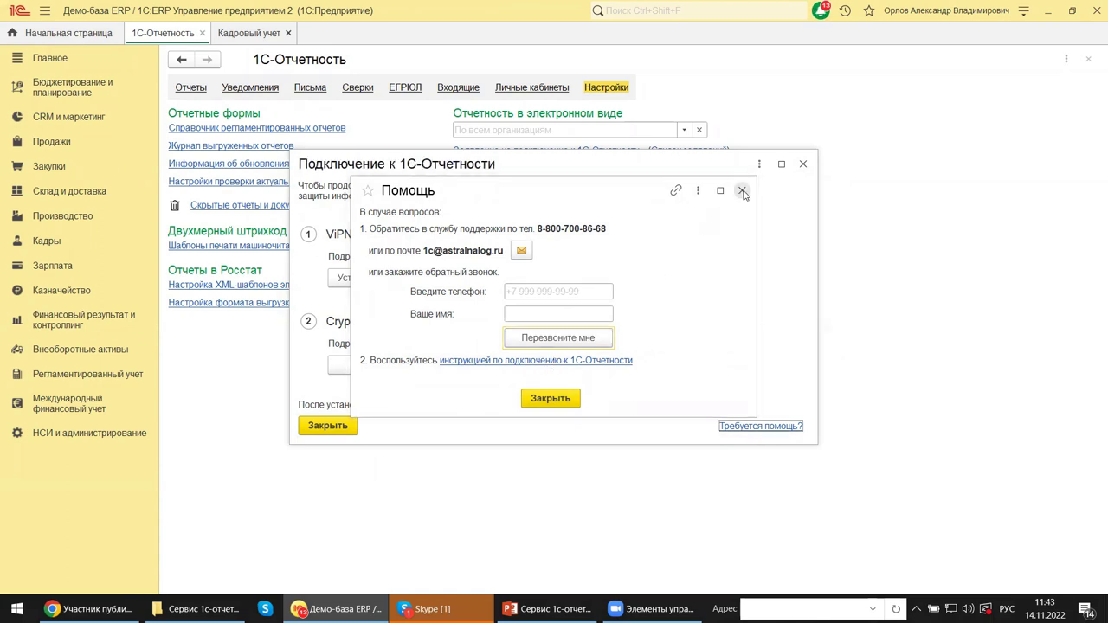
pyautogui.click(802, 164)
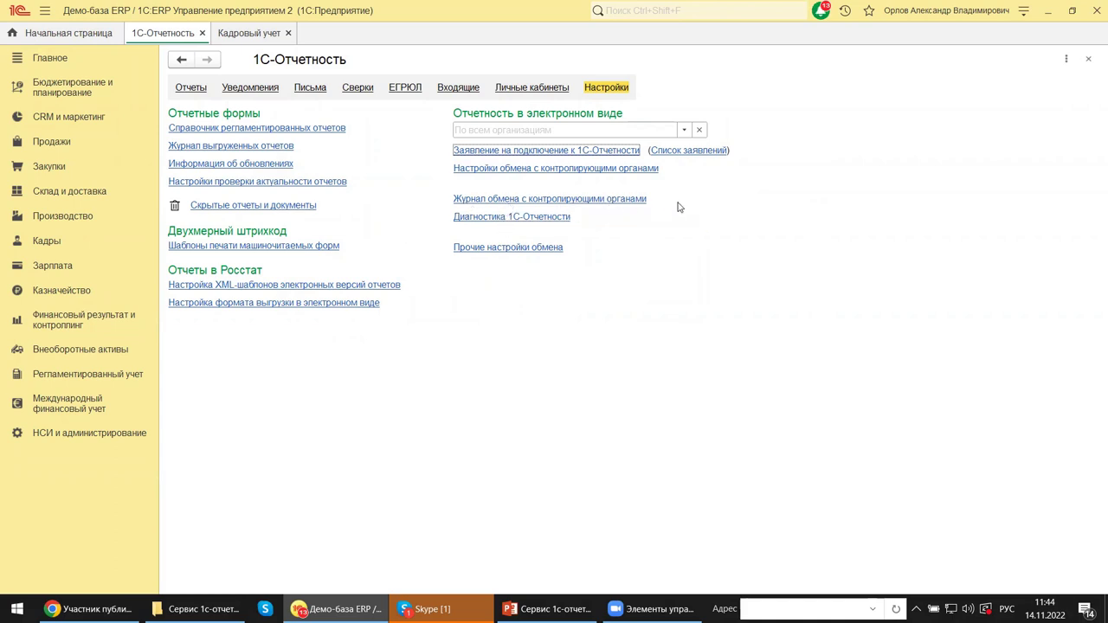
pyautogui.click(545, 217)
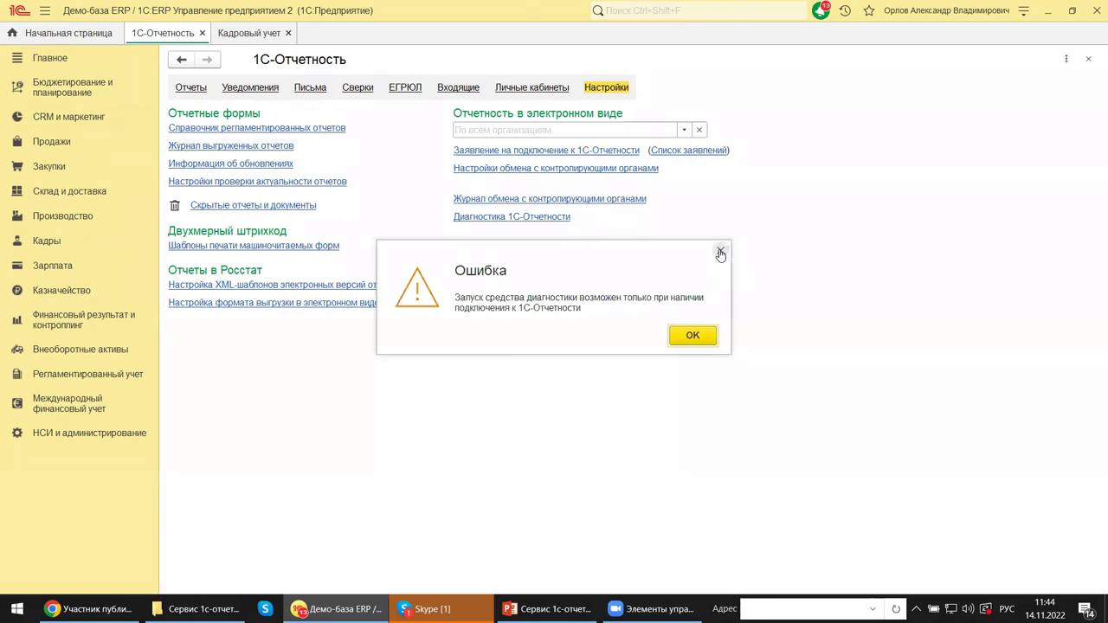
pyautogui.click(720, 253)
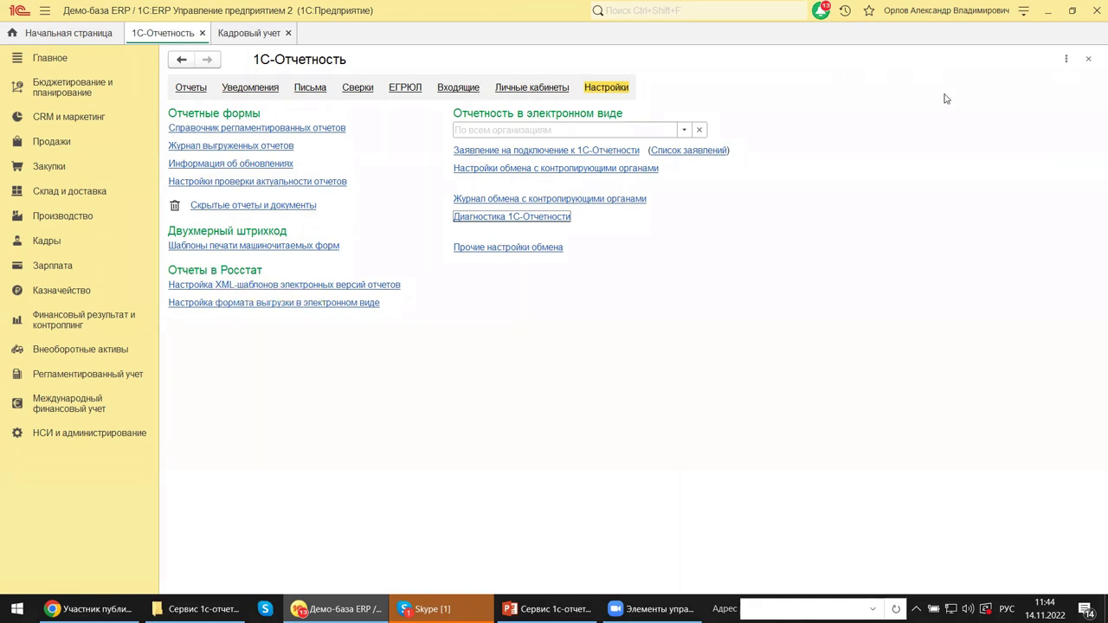
# Open the 9-month 2022 profit tax declaration for Андромеда Плюс, continue despite the form version warning, and review its title page.
pyautogui.click(192, 89)
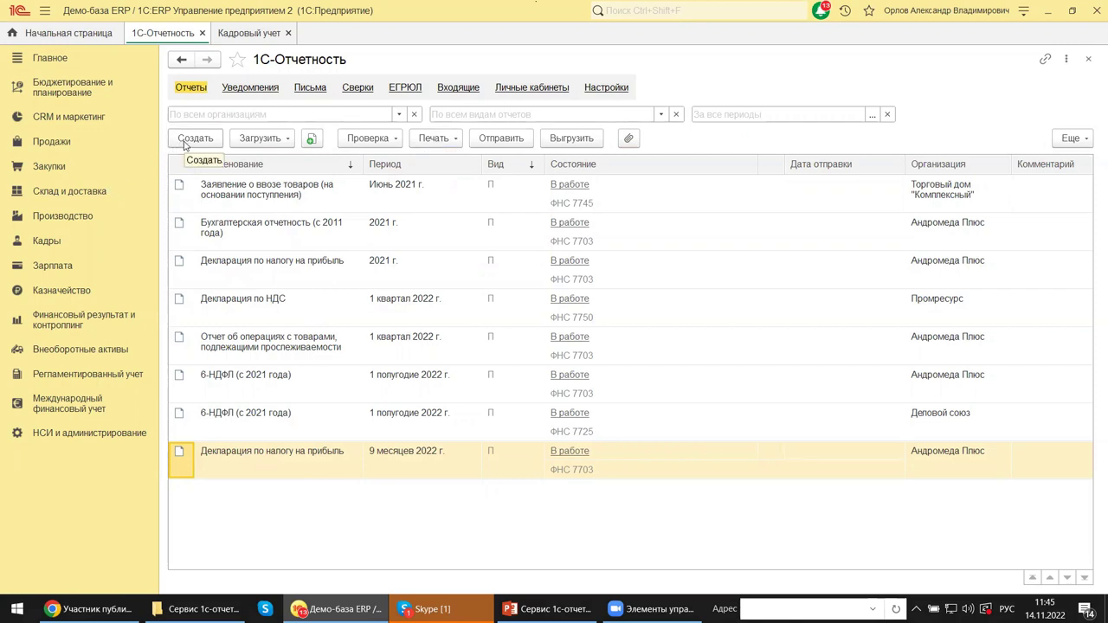
pyautogui.click(242, 459)
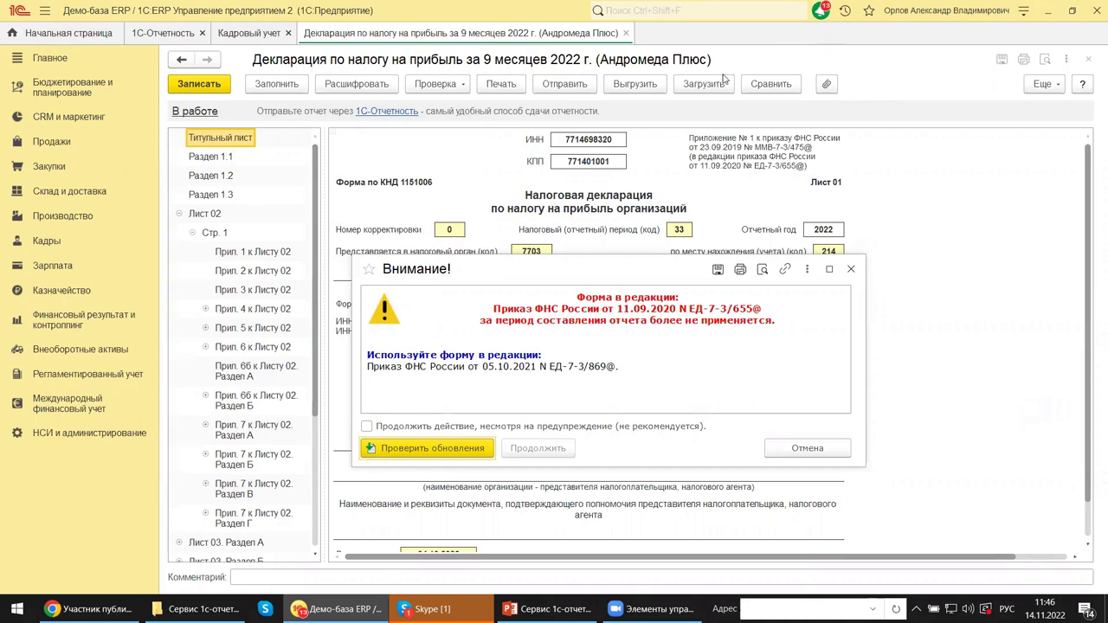
pyautogui.click(1007, 218)
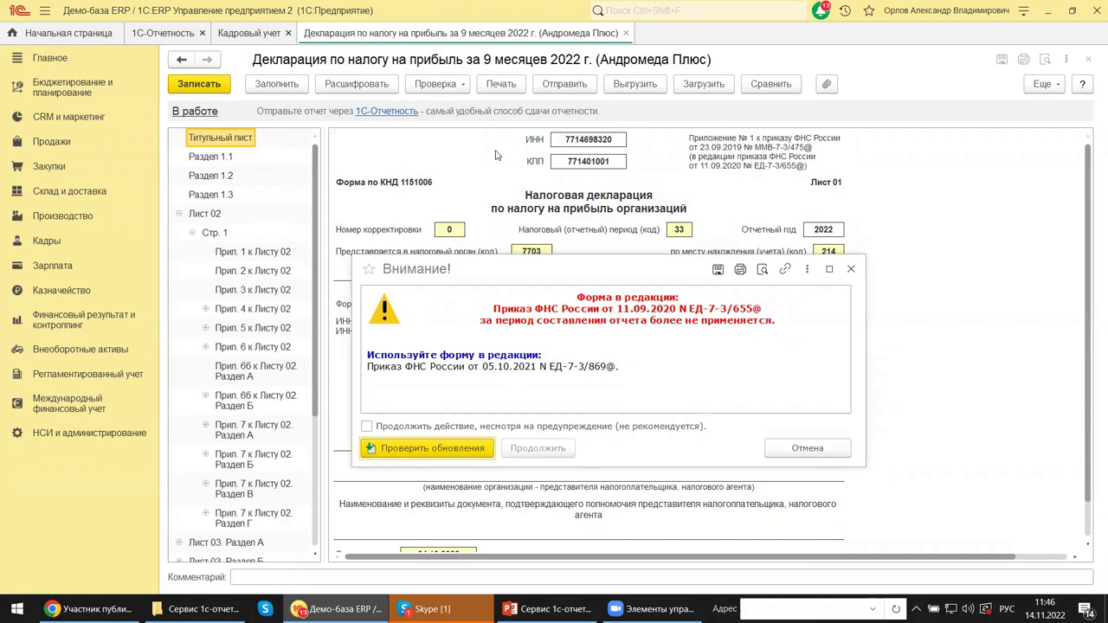
pyautogui.click(366, 426)
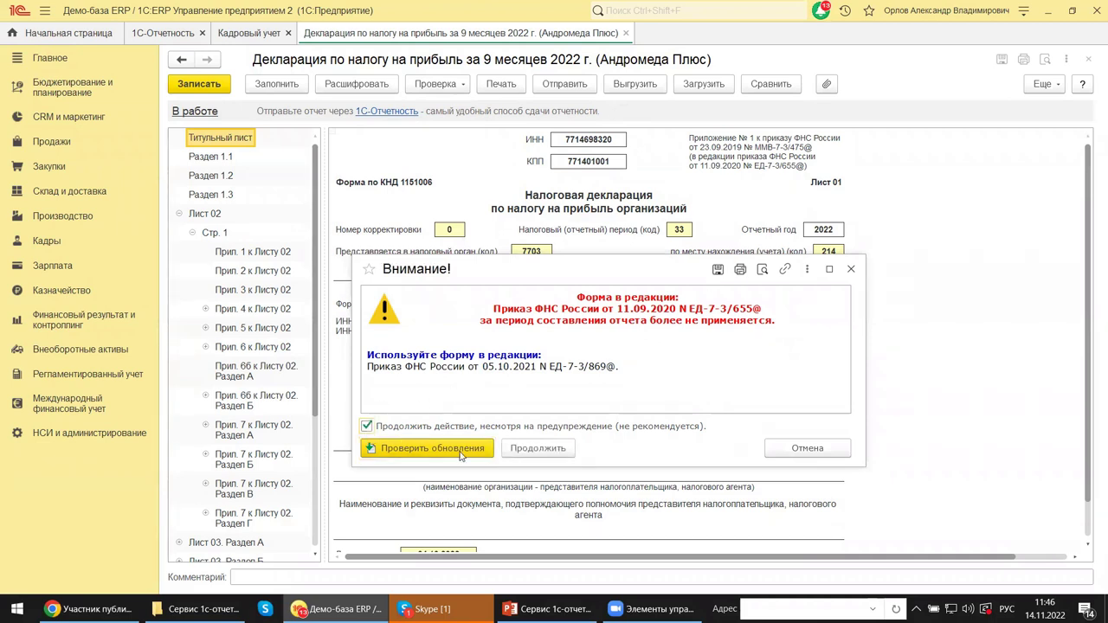
pyautogui.click(537, 449)
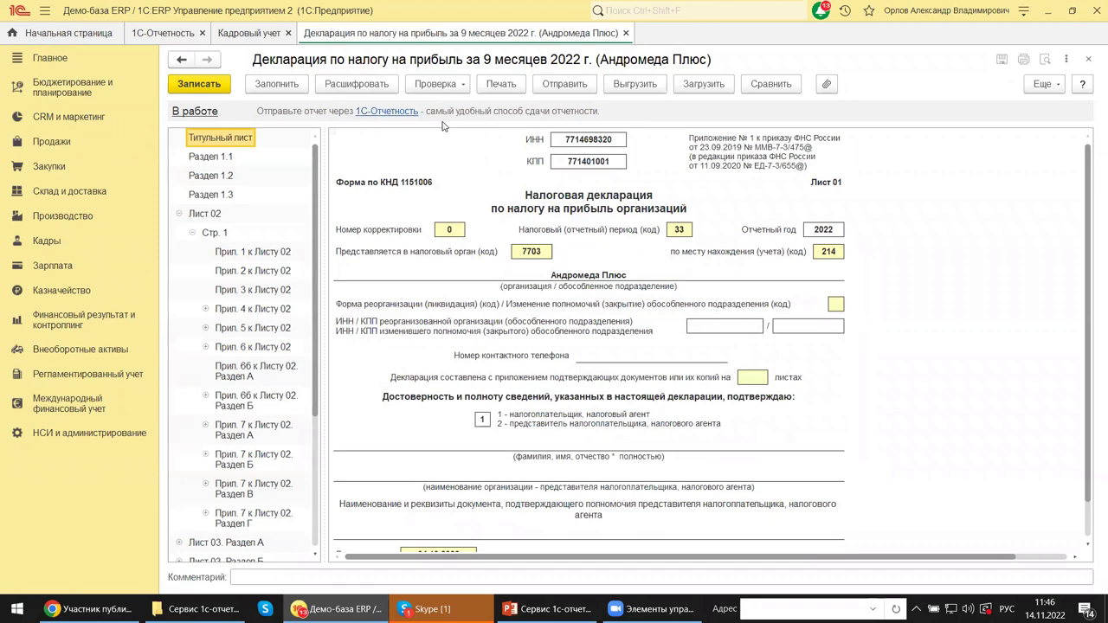
pyautogui.scroll(-1, 430, 158)
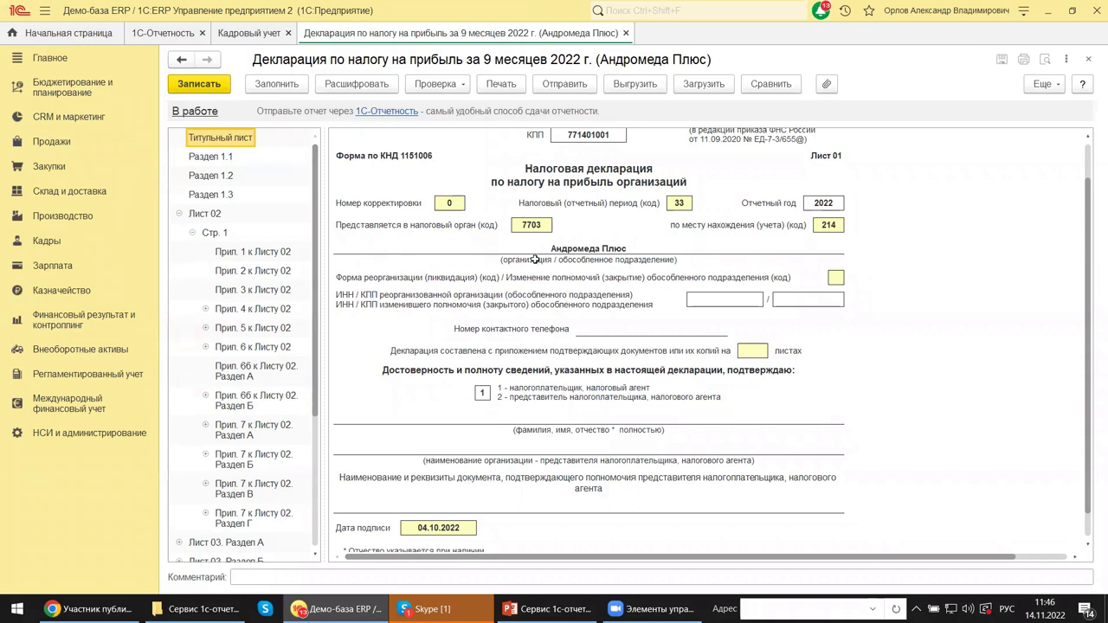
pyautogui.scroll(1, 539, 260)
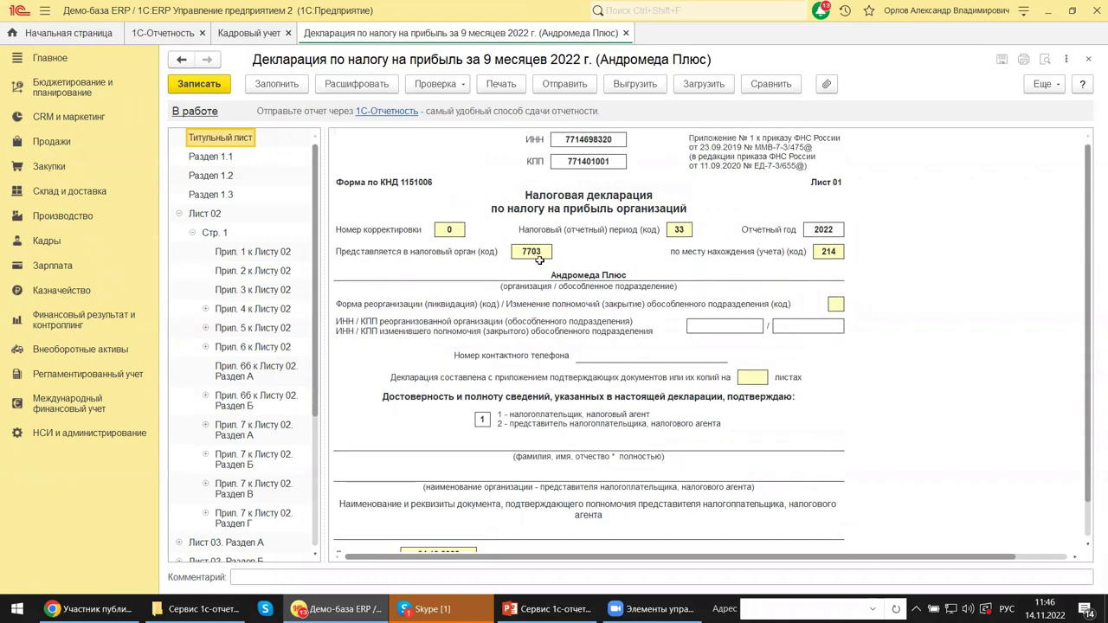
# Review the declaration's check options and the 1С-Отчетность service description, and try checking the declaration on the internet.
pyautogui.click(444, 86)
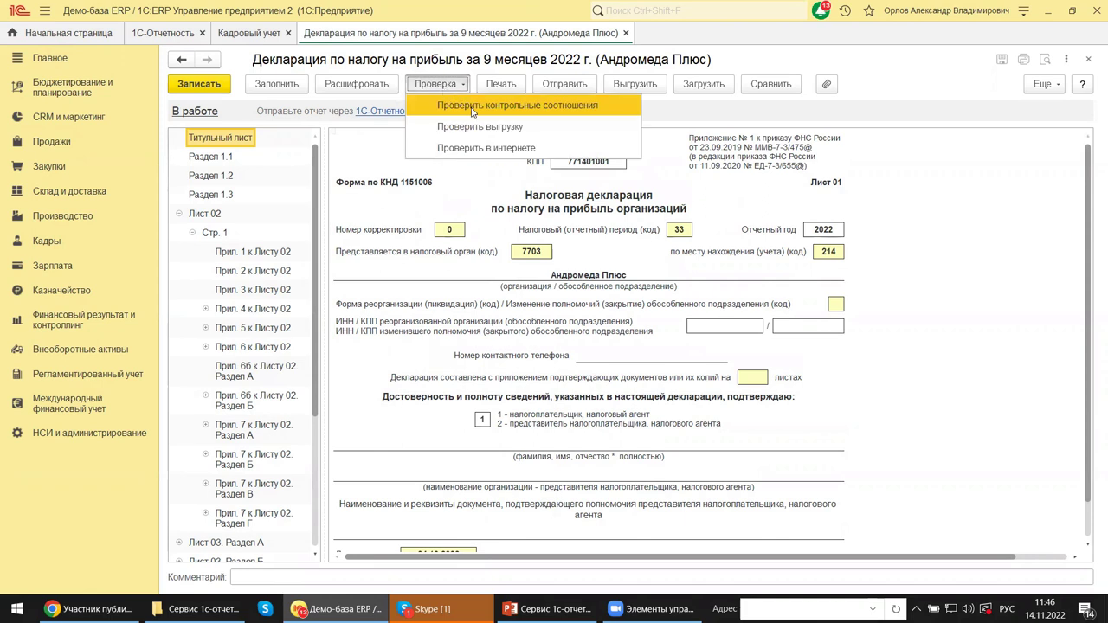
pyautogui.click(658, 163)
pyautogui.click(378, 114)
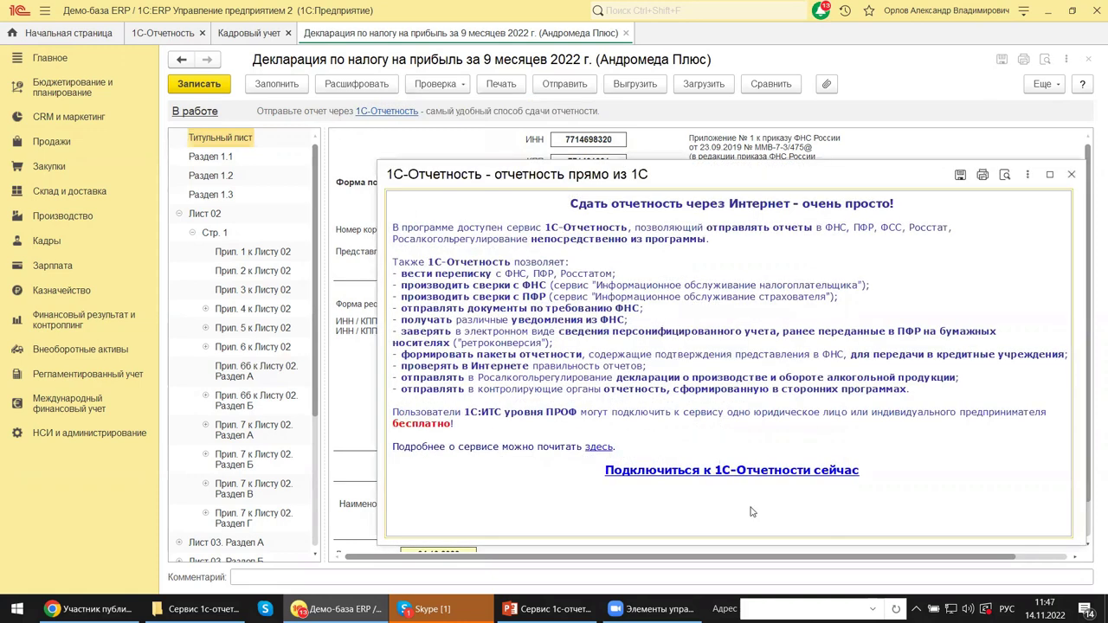
pyautogui.click(1071, 176)
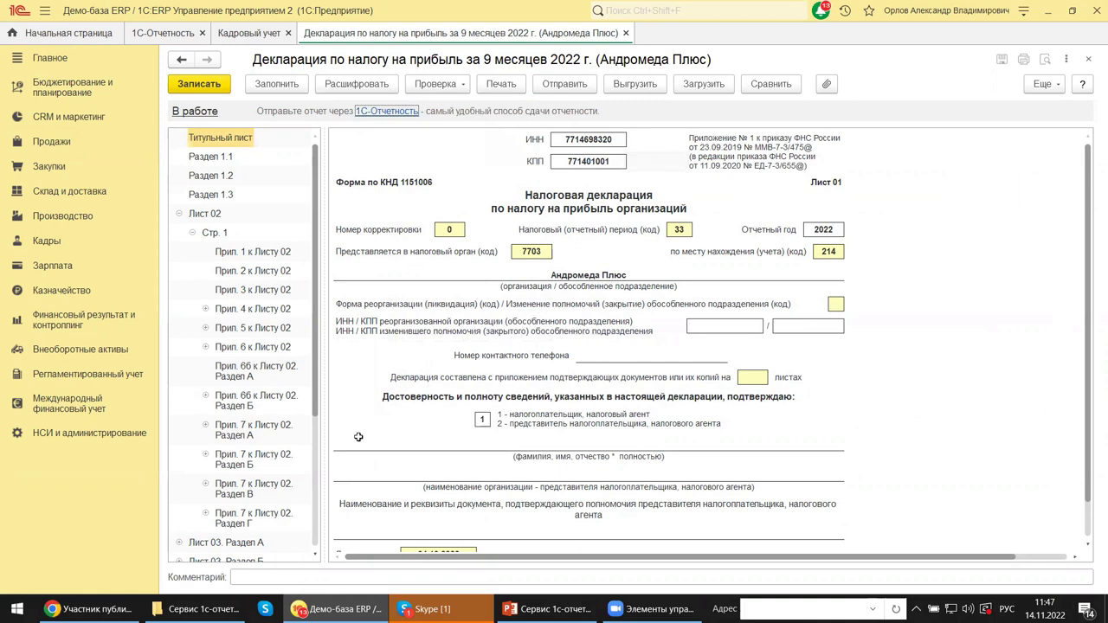
pyautogui.click(465, 88)
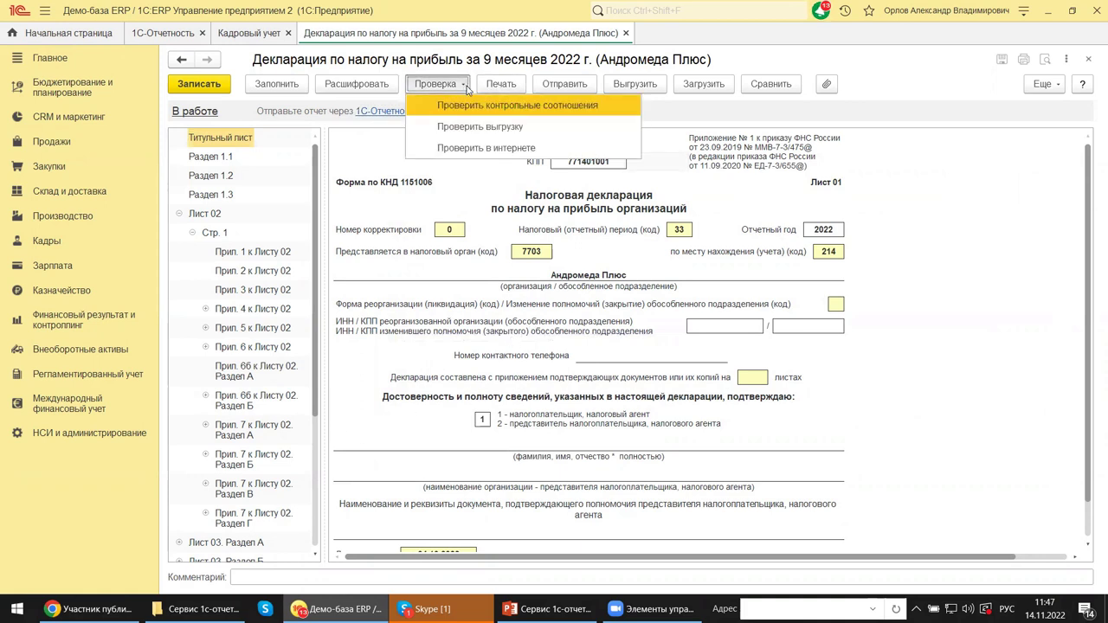
pyautogui.click(486, 149)
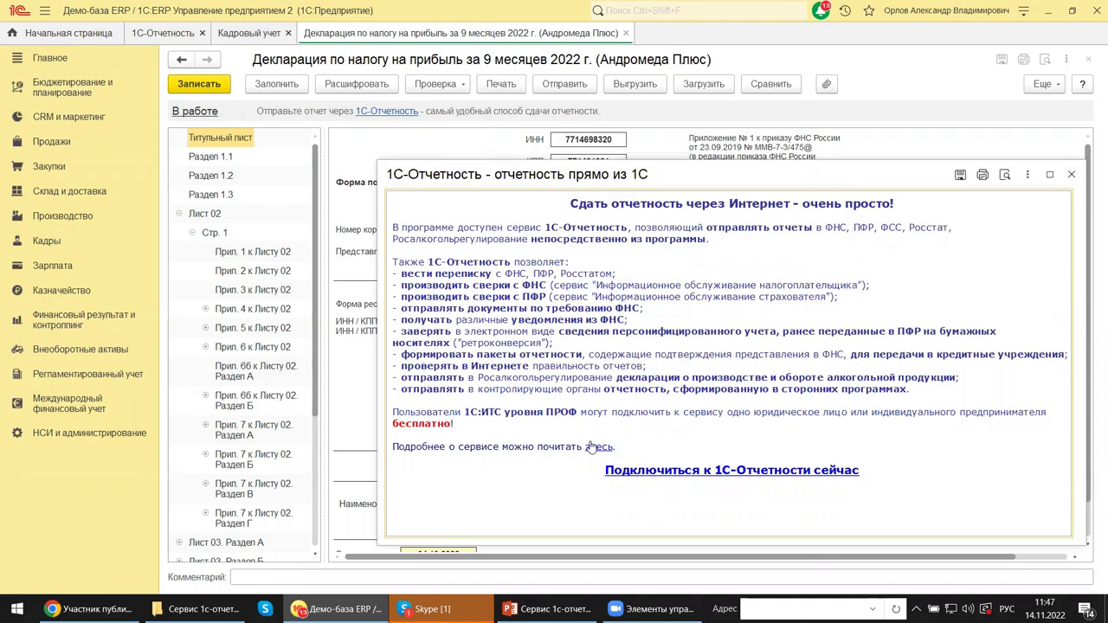
pyautogui.click(1071, 174)
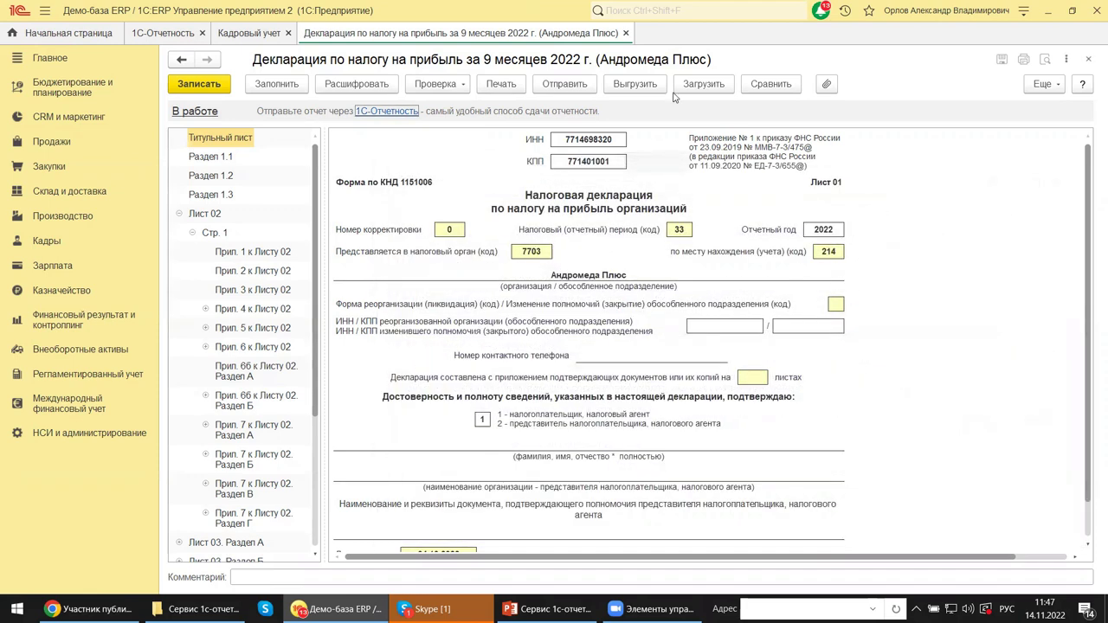
# Try to compare the declaration with another report for the same period, then close the report selection.
pyautogui.click(767, 87)
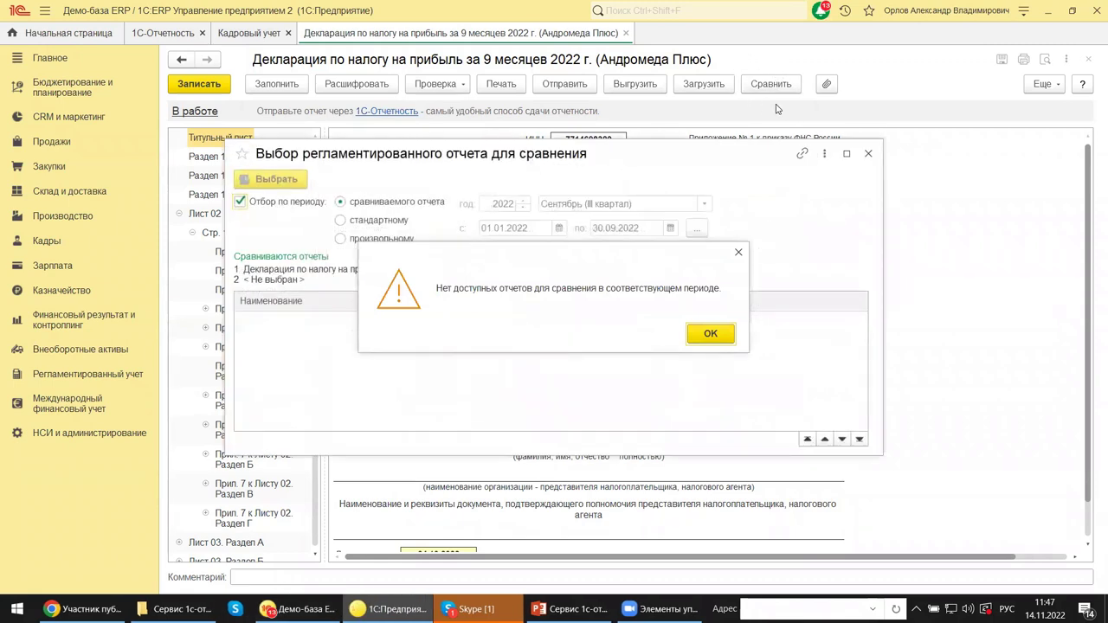
pyautogui.click(740, 252)
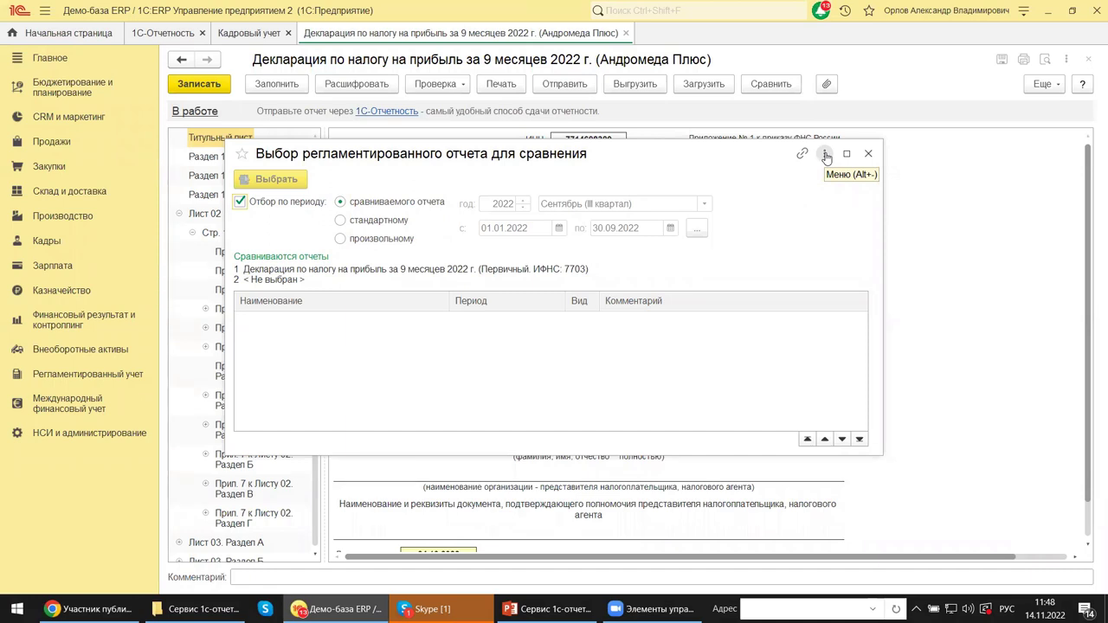
pyautogui.click(870, 155)
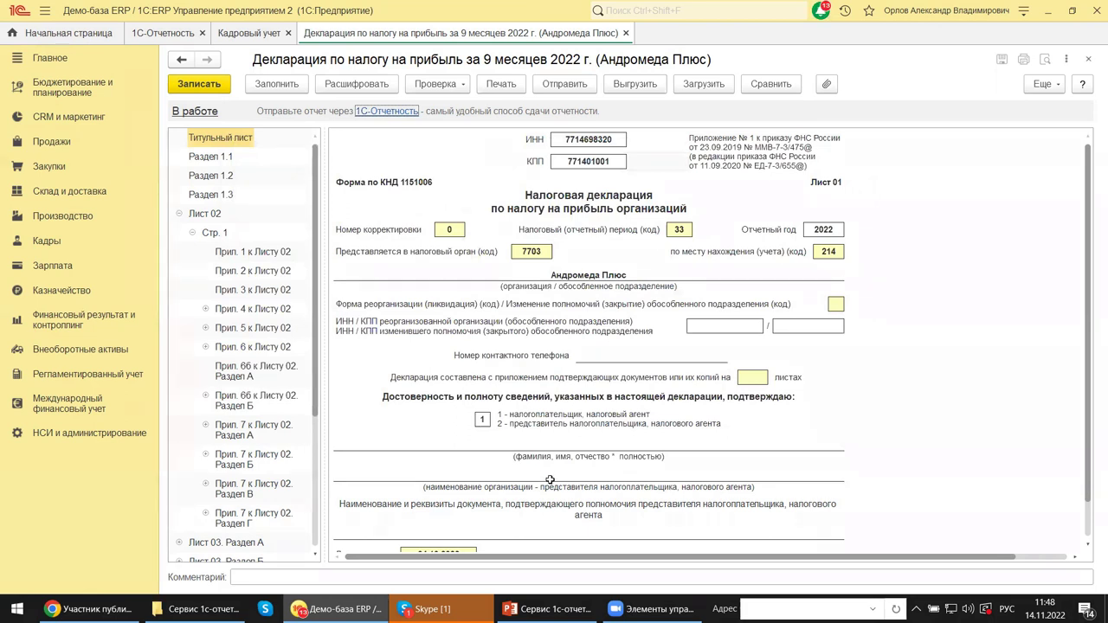
# Look through the declaration's list of sections down to Приложение 2, then close the declaration.
pyautogui.moveTo(545, 598)
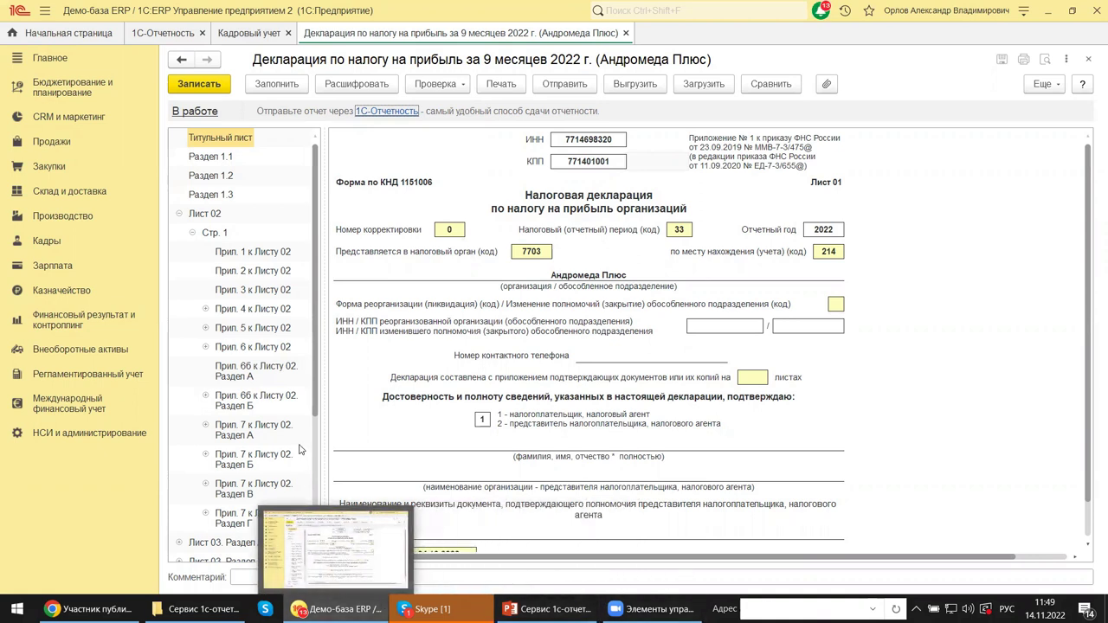
pyautogui.moveTo(316, 368); pyautogui.dragTo(315, 505)
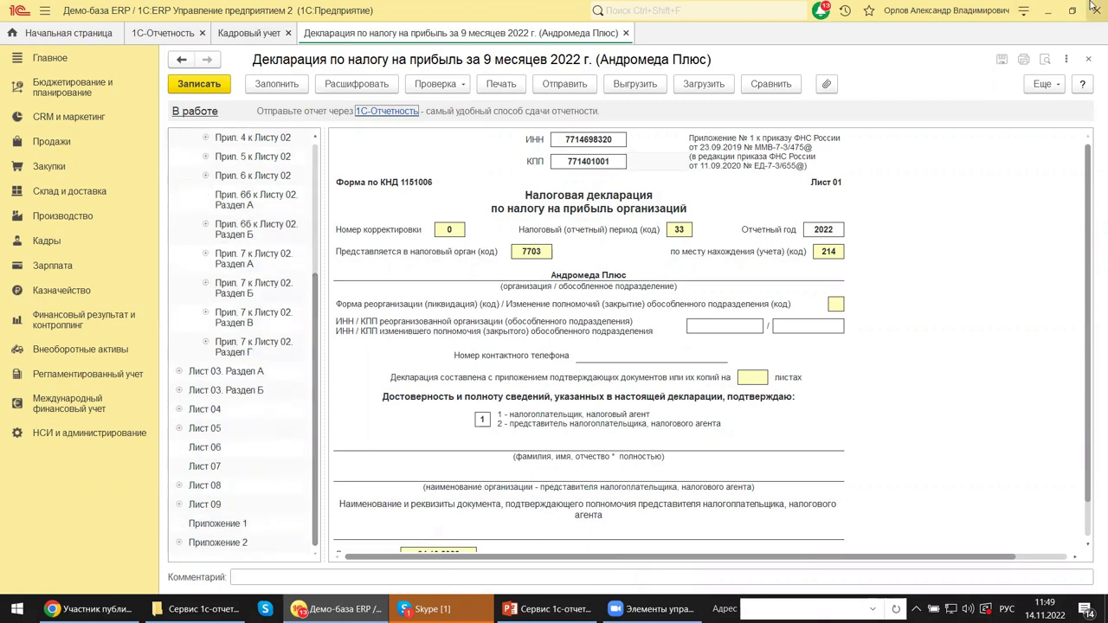
pyautogui.click(1088, 60)
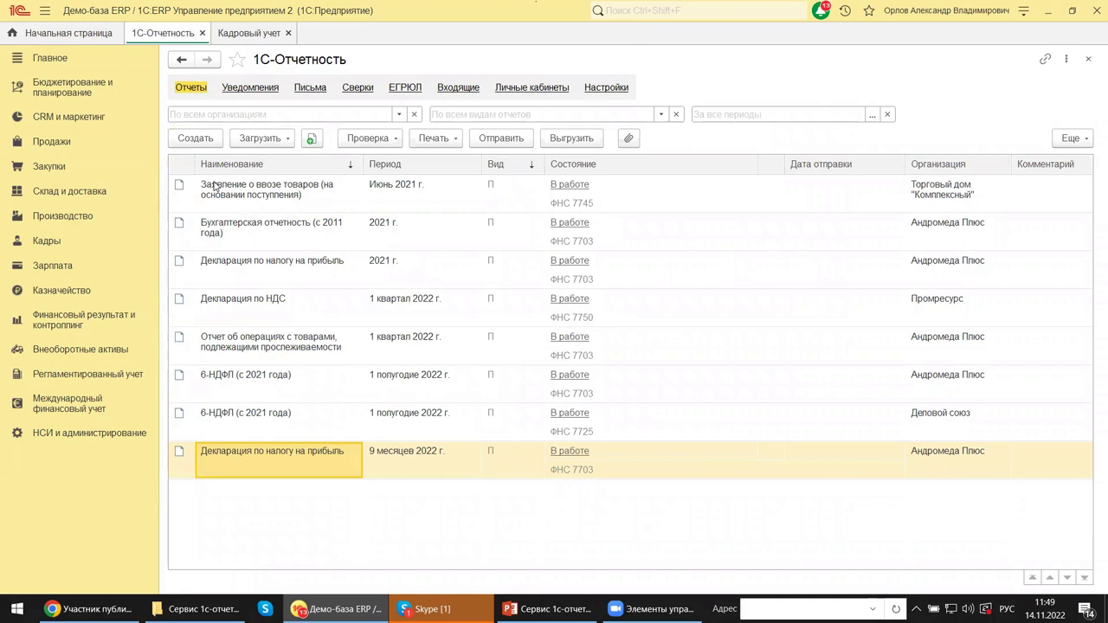
# Start creating a notification in 1С-Отчетность and review the notification types under УСН and Патентная система.
pyautogui.click(266, 90)
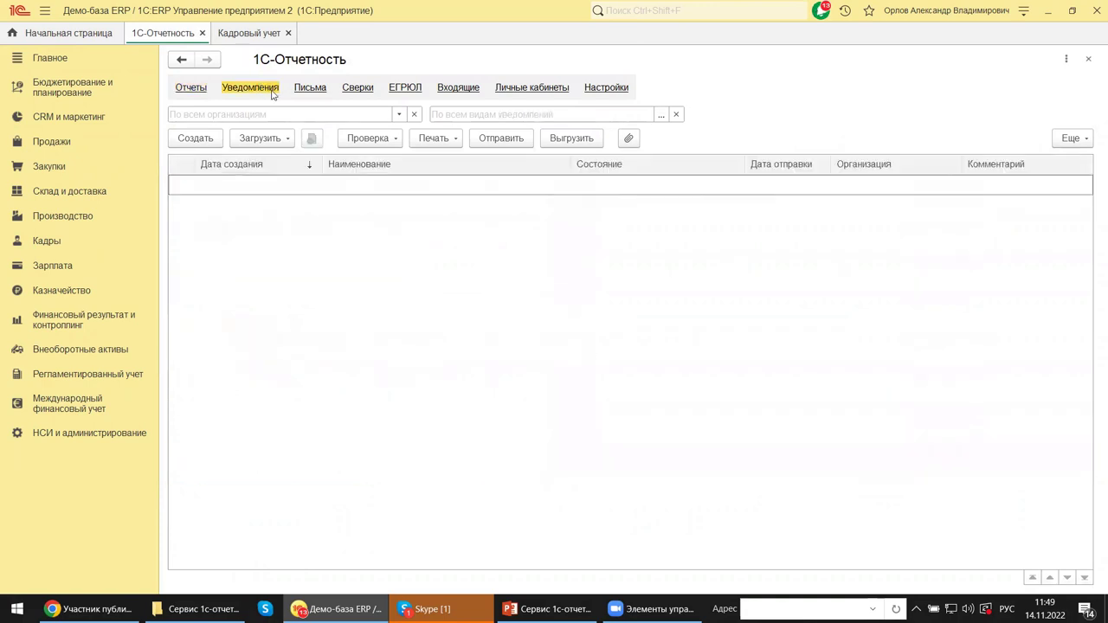
pyautogui.click(212, 140)
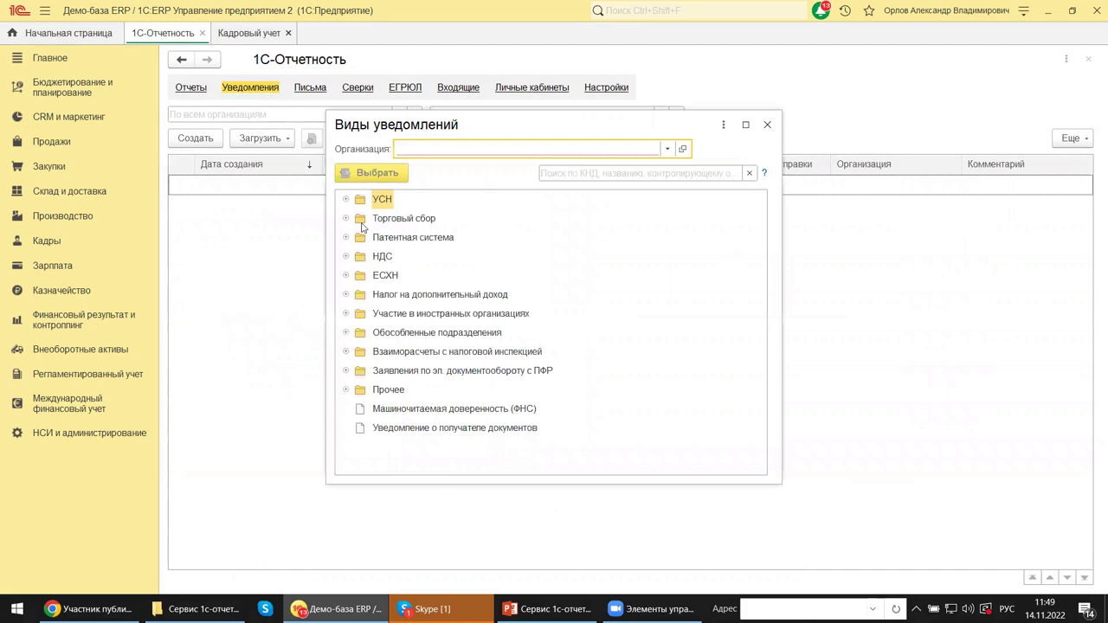
pyautogui.click(346, 202)
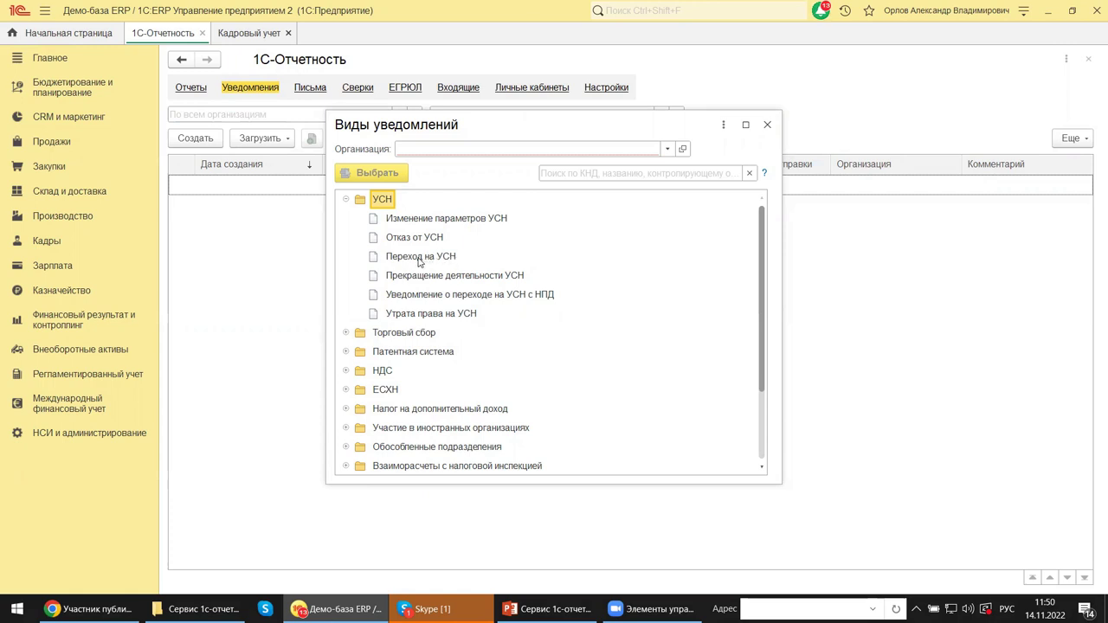
pyautogui.click(347, 352)
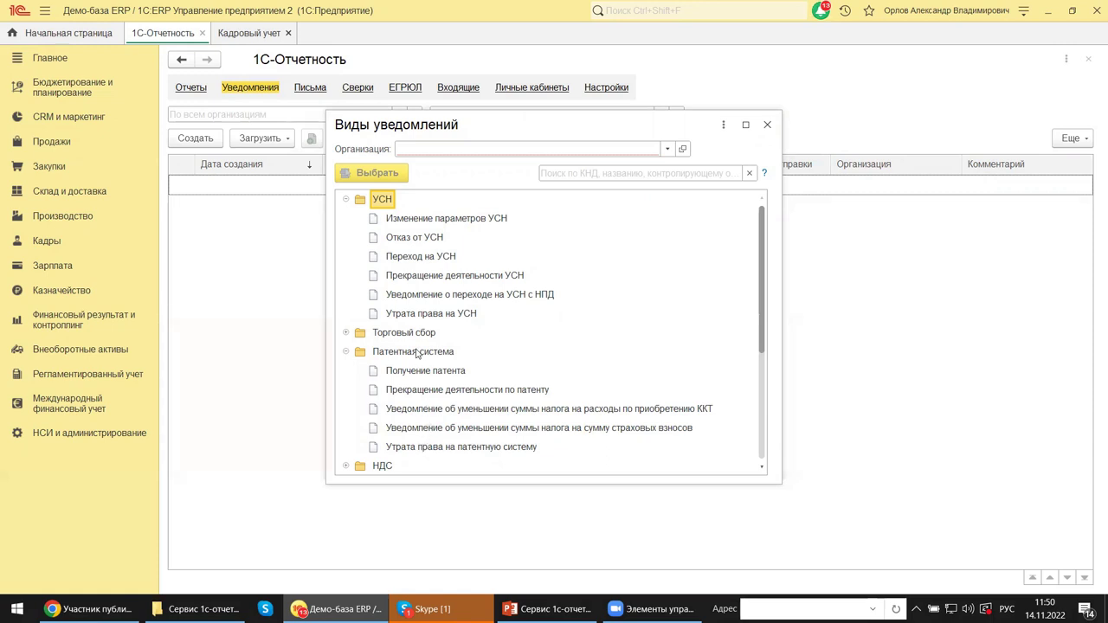
# Try to create a Машиночитаемая доверенность (ФНС) notification without specifying an organization.
pyautogui.scroll(-2, 412, 361)
pyautogui.scroll(-2, 412, 361)
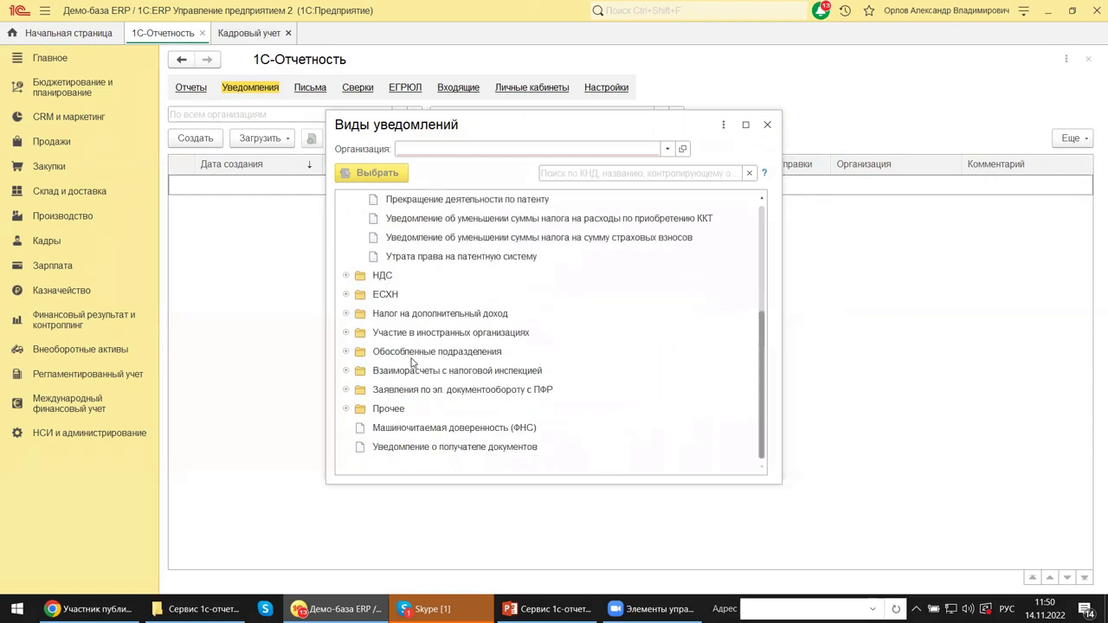
pyautogui.click(415, 430)
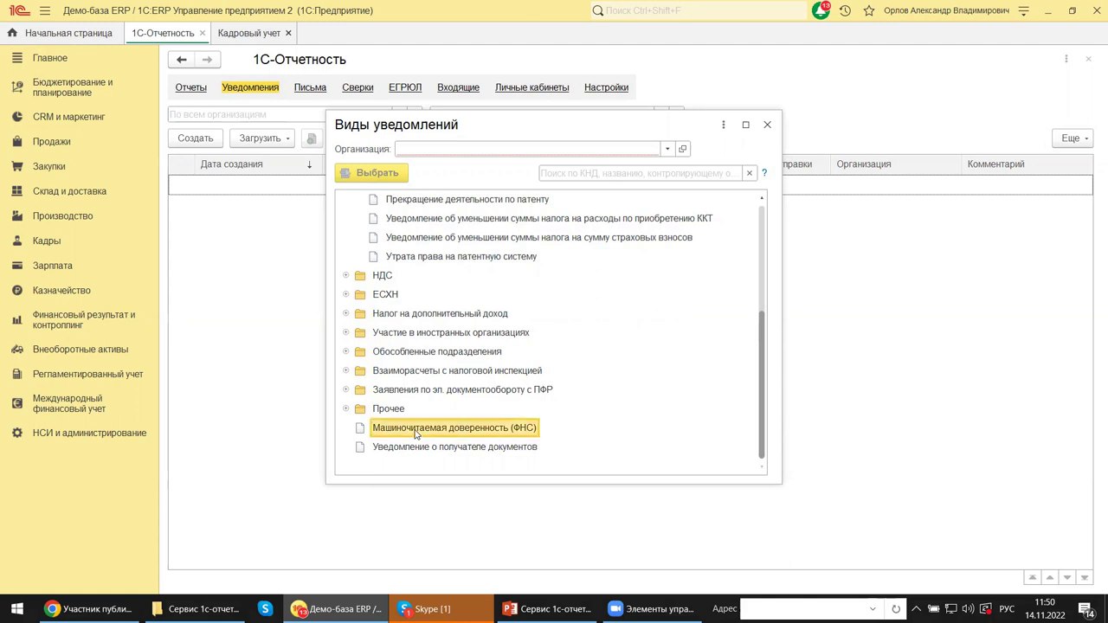
pyautogui.doubleClick(415, 430)
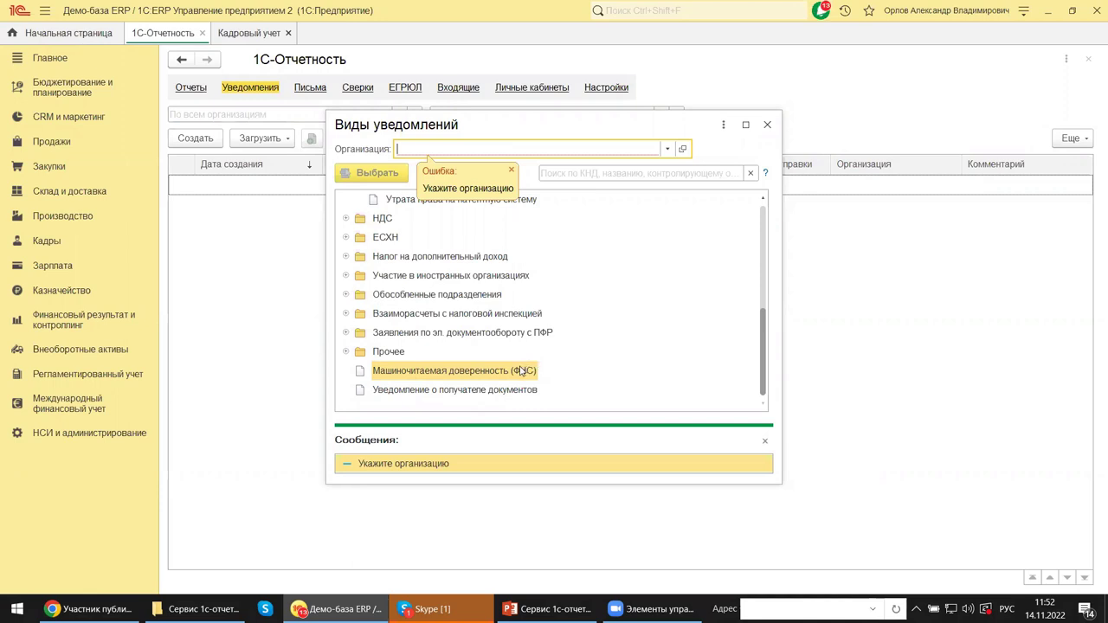
# Expand the Прочее group, review the notification types under Счета в иностранных банках, and collapse that subgroup.
pyautogui.click(346, 352)
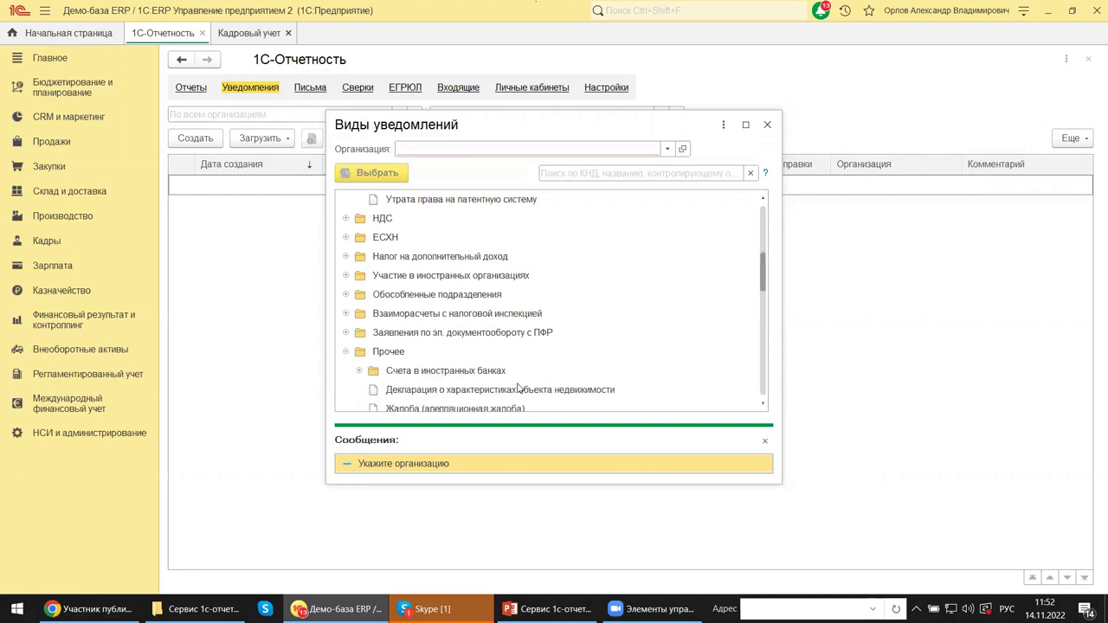
pyautogui.scroll(-2, 696, 365)
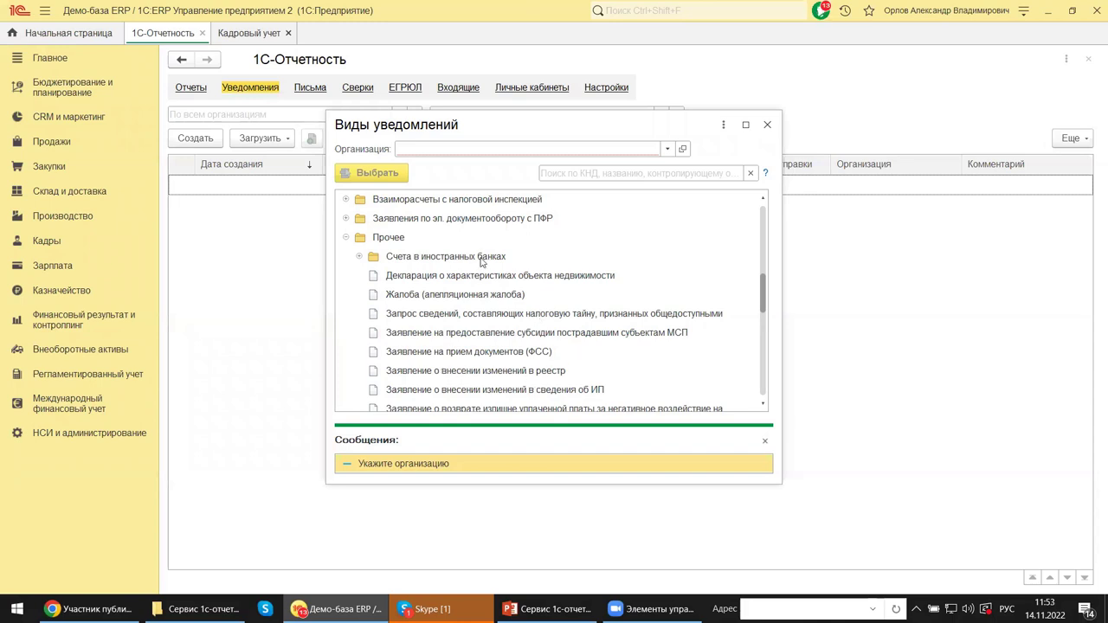
pyautogui.click(360, 258)
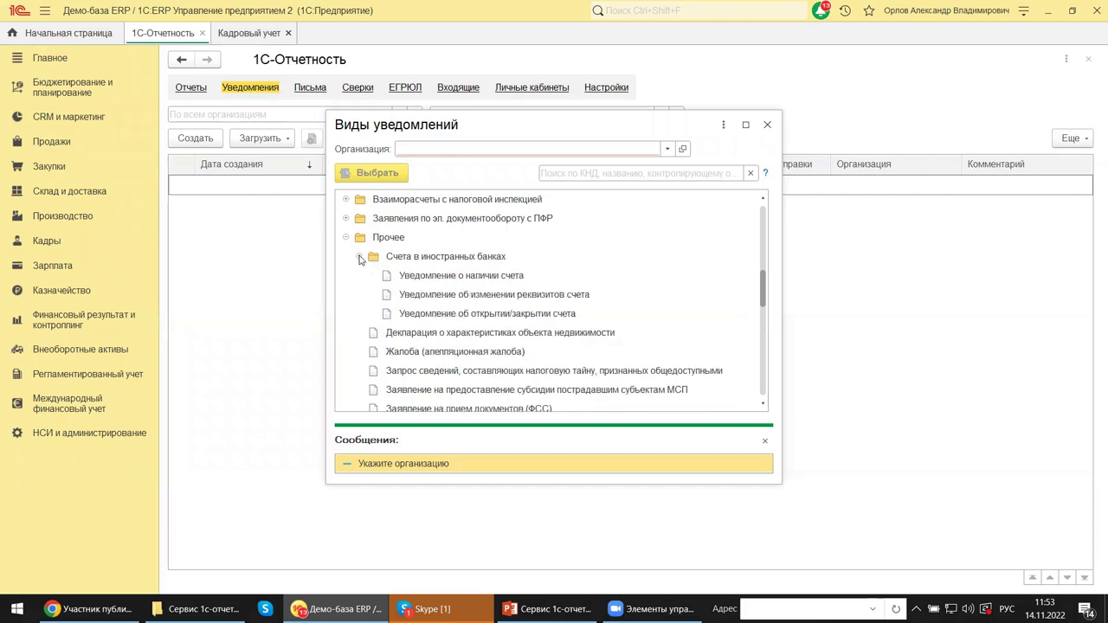
pyautogui.click(360, 257)
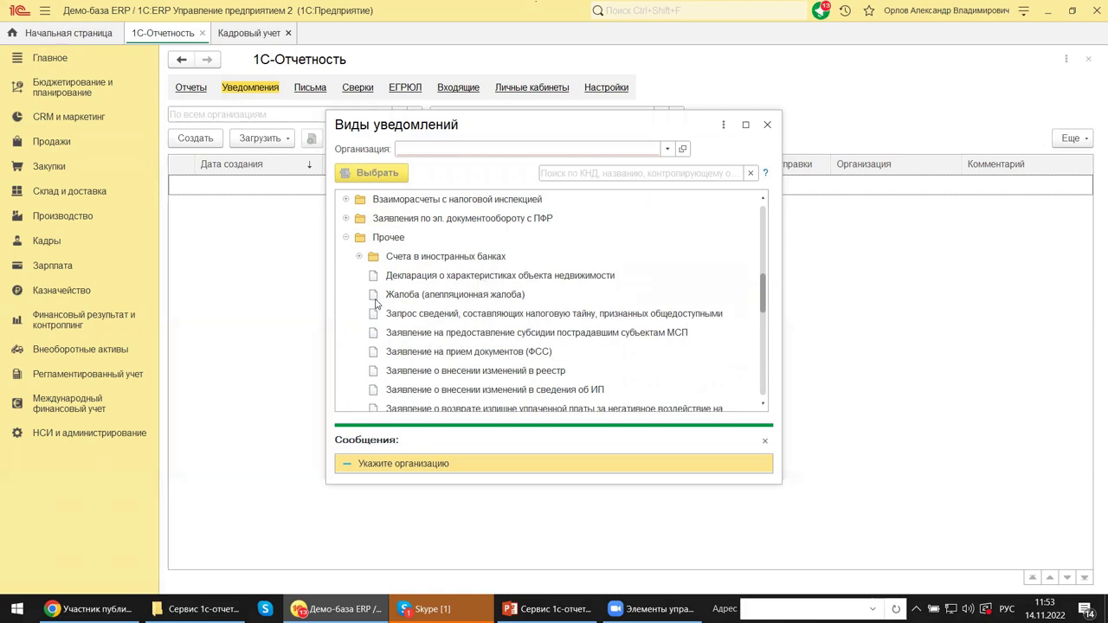
# Try to create a Жалоба (апелляционная жалоба), then select Заявление на предоставление субсидии пострадавшим субъектам МСП in the list.
pyautogui.doubleClick(446, 295)
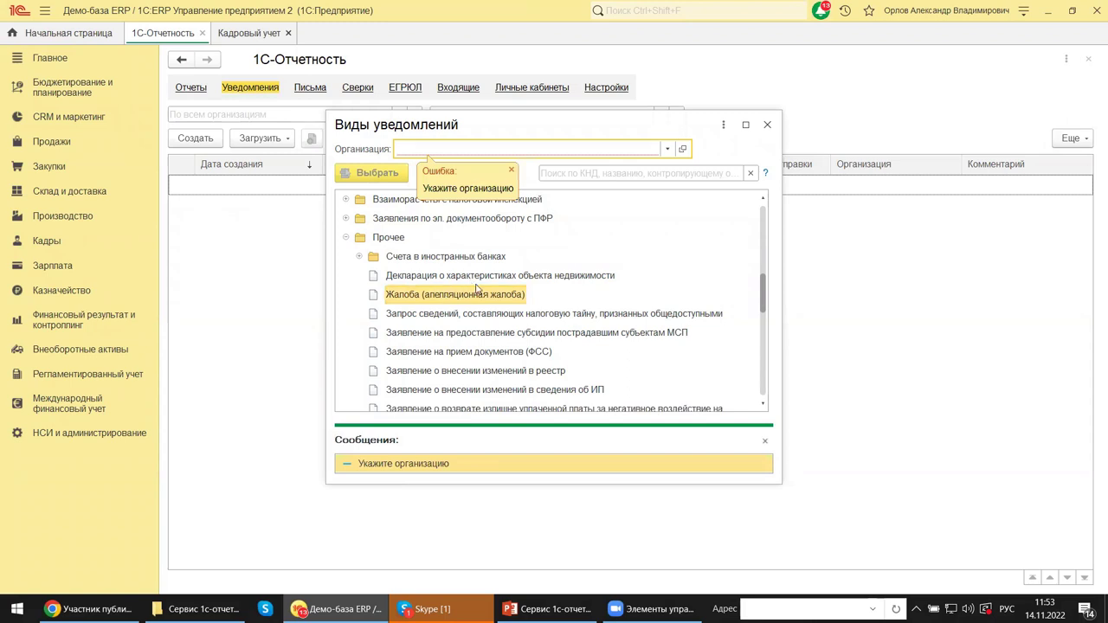
pyautogui.click(620, 294)
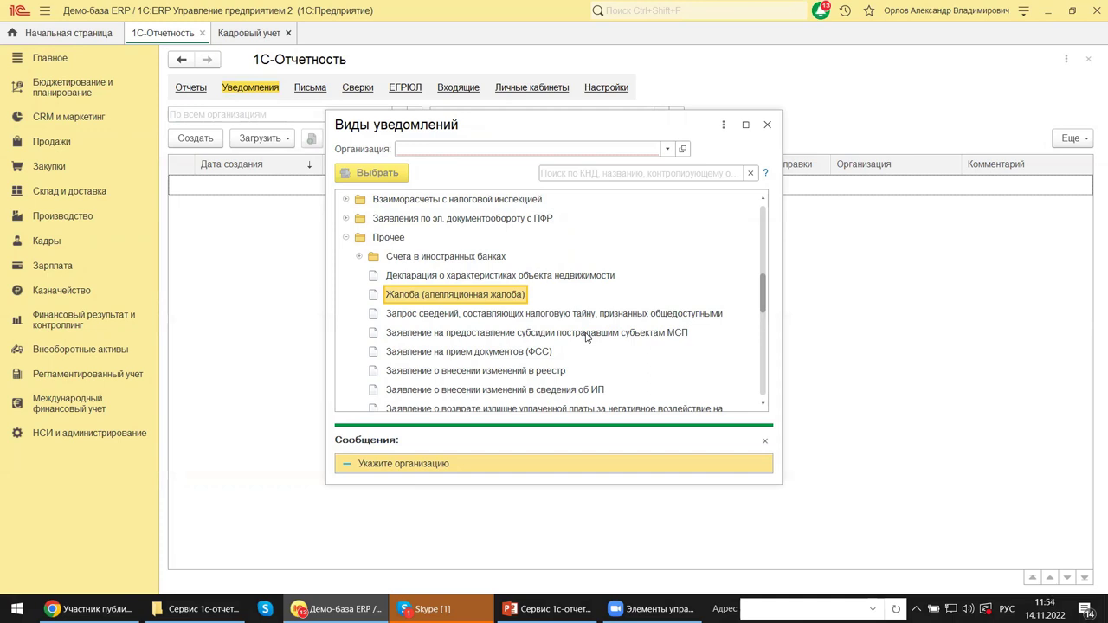
pyautogui.click(654, 338)
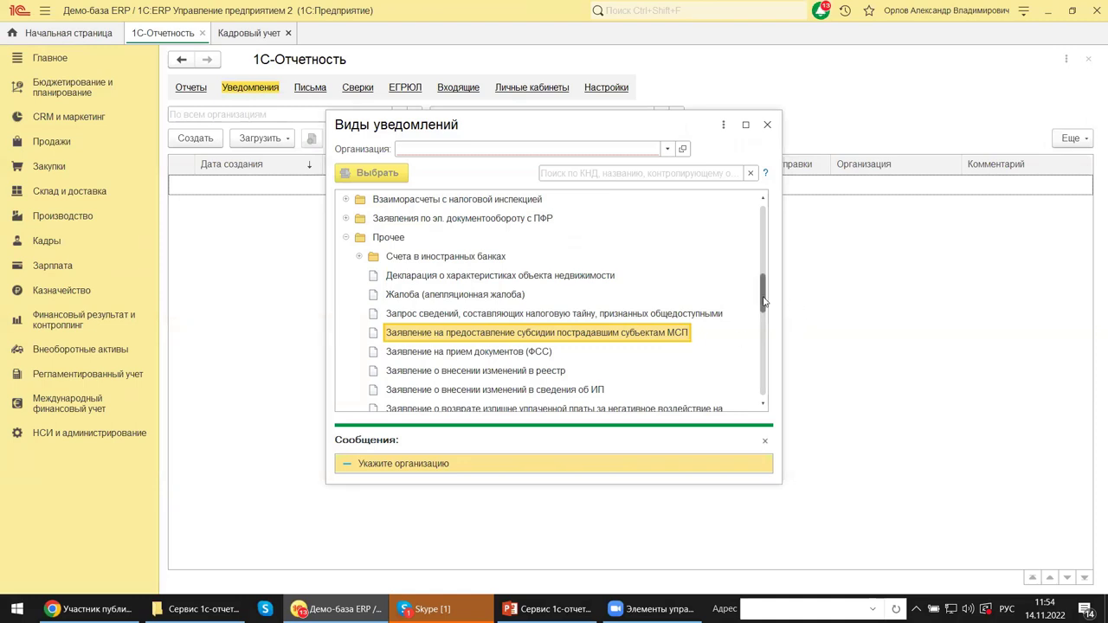
# Look through the remaining applications and notifications in the Прочее group, then collapse the group.
pyautogui.moveTo(763, 301); pyautogui.dragTo(763, 315)
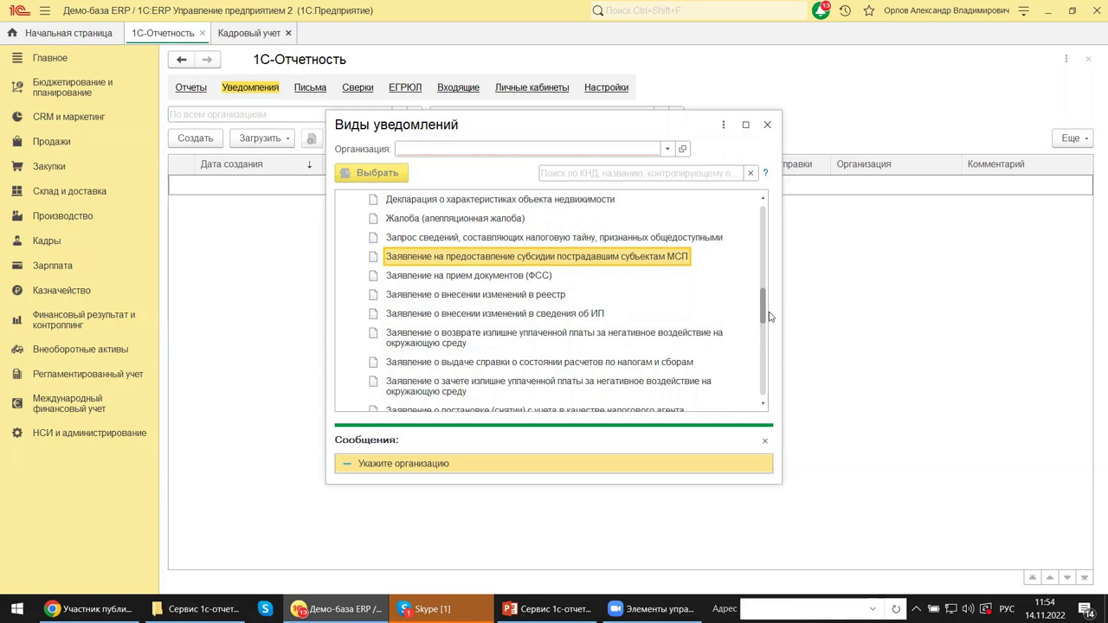
pyautogui.moveTo(763, 318); pyautogui.dragTo(728, 295)
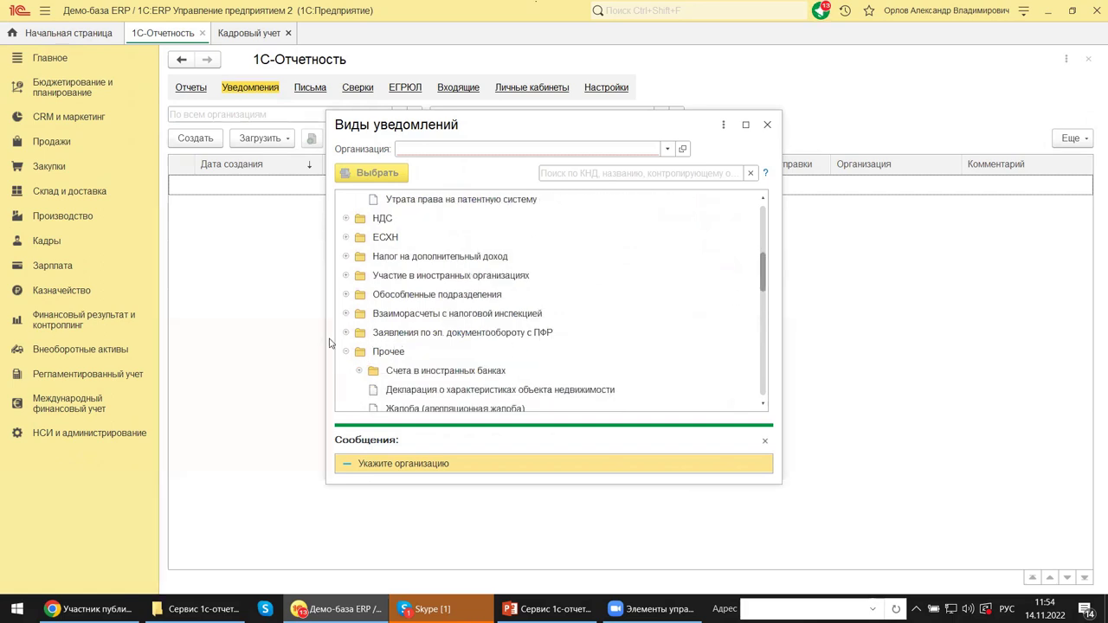
pyautogui.moveTo(764, 280); pyautogui.dragTo(781, 351)
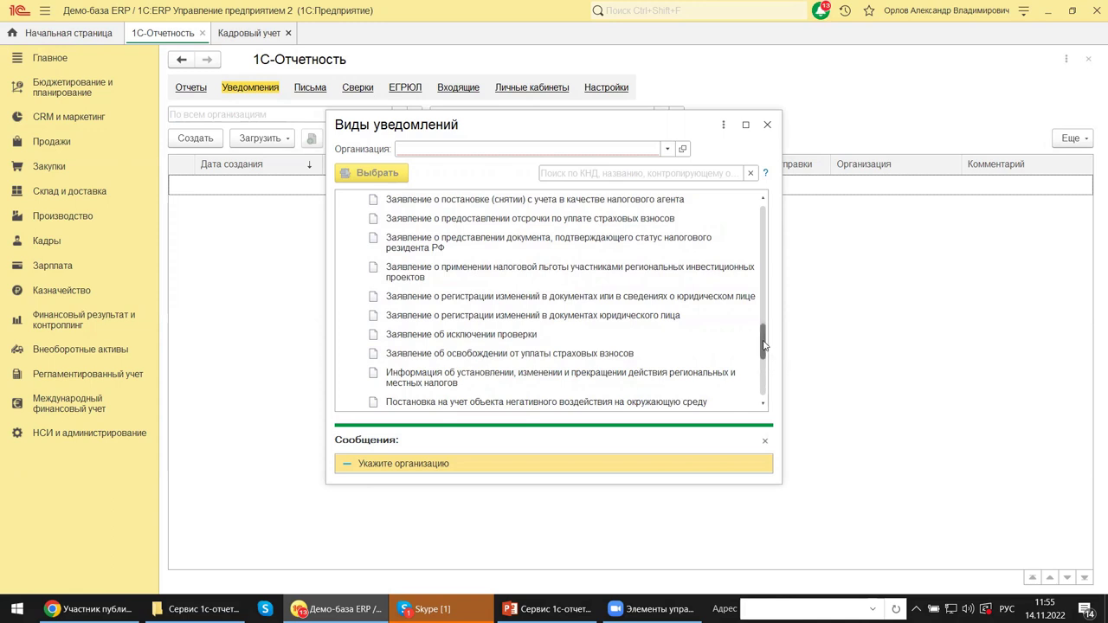
pyautogui.scroll(-3, 764, 347)
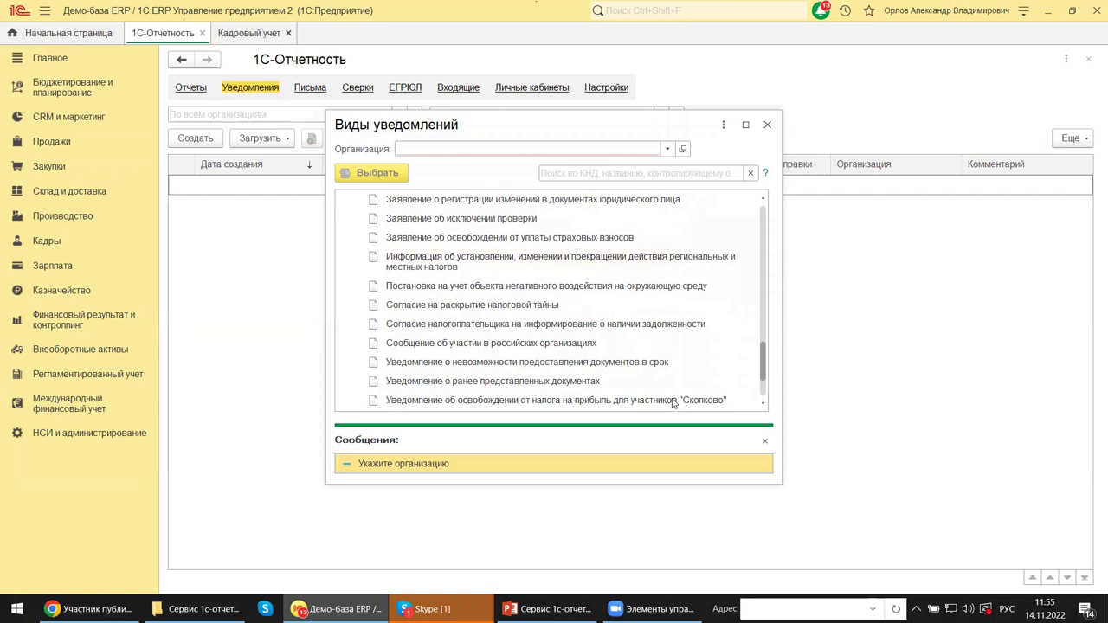
pyautogui.moveTo(766, 363); pyautogui.dragTo(772, 304)
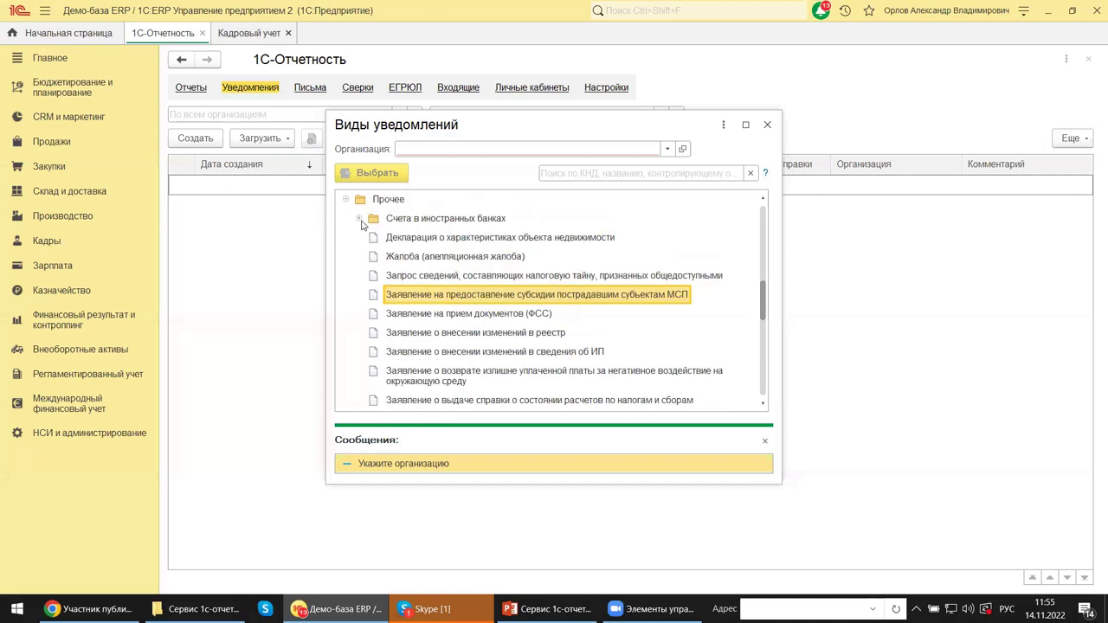
pyautogui.click(346, 200)
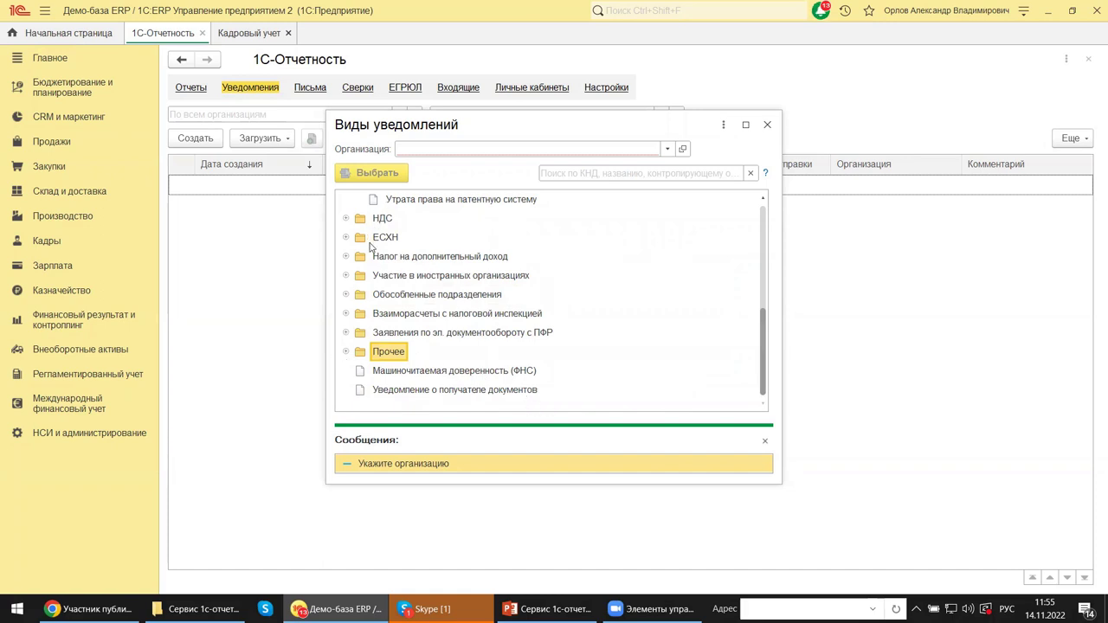
# Review the Патентная система and УСН notification types again, then close the notification types window without creating one.
pyautogui.scroll(3, 405, 310)
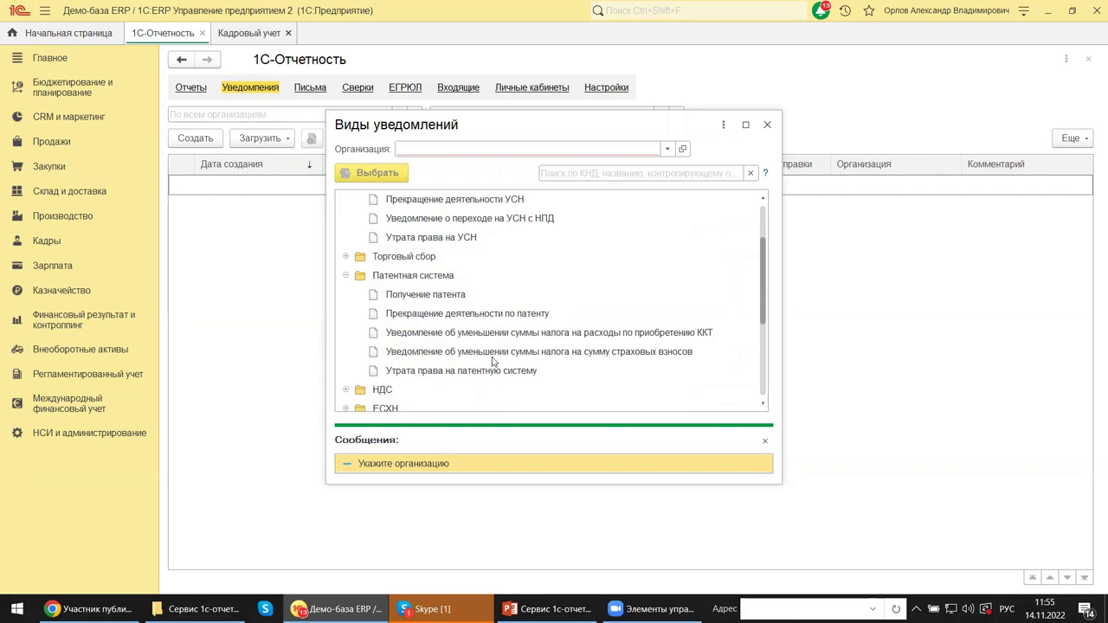
pyautogui.scroll(1, 493, 361)
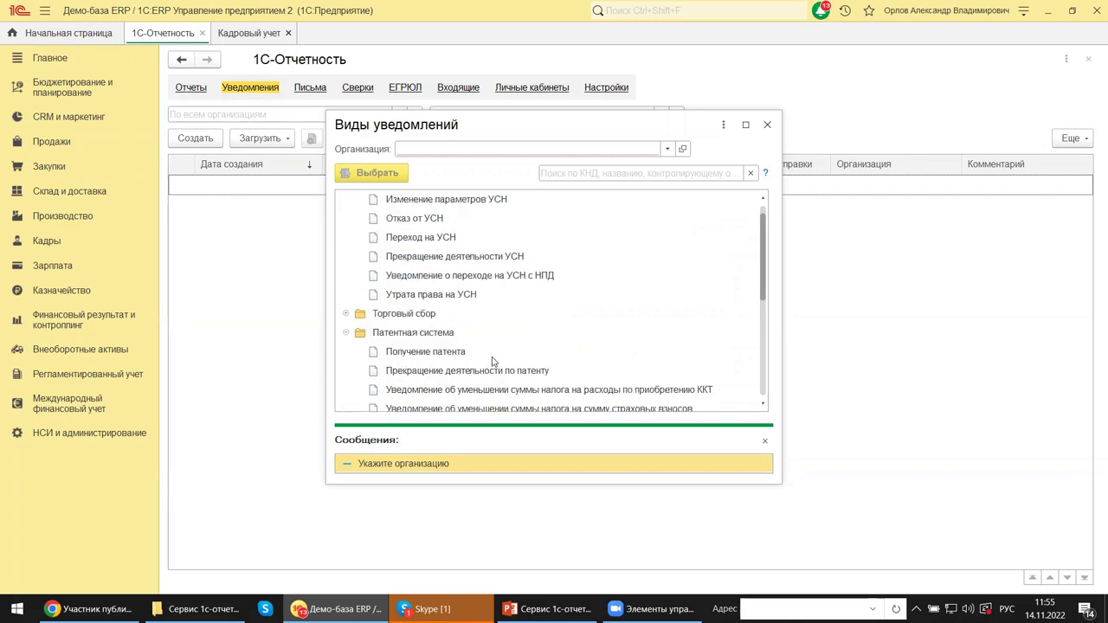
pyautogui.click(435, 204)
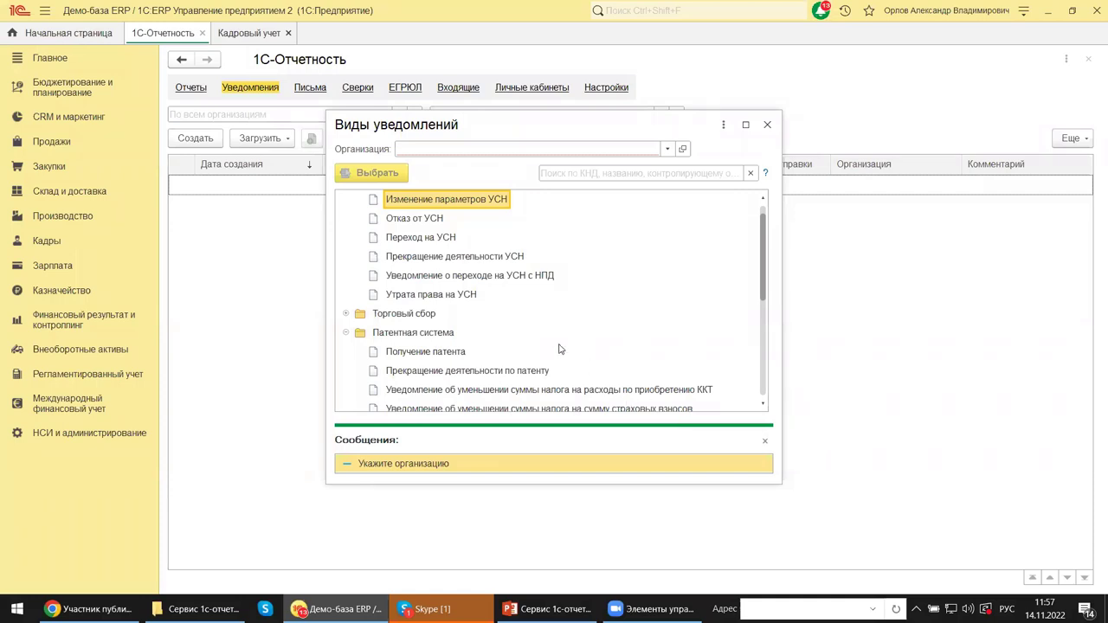
pyautogui.click(768, 126)
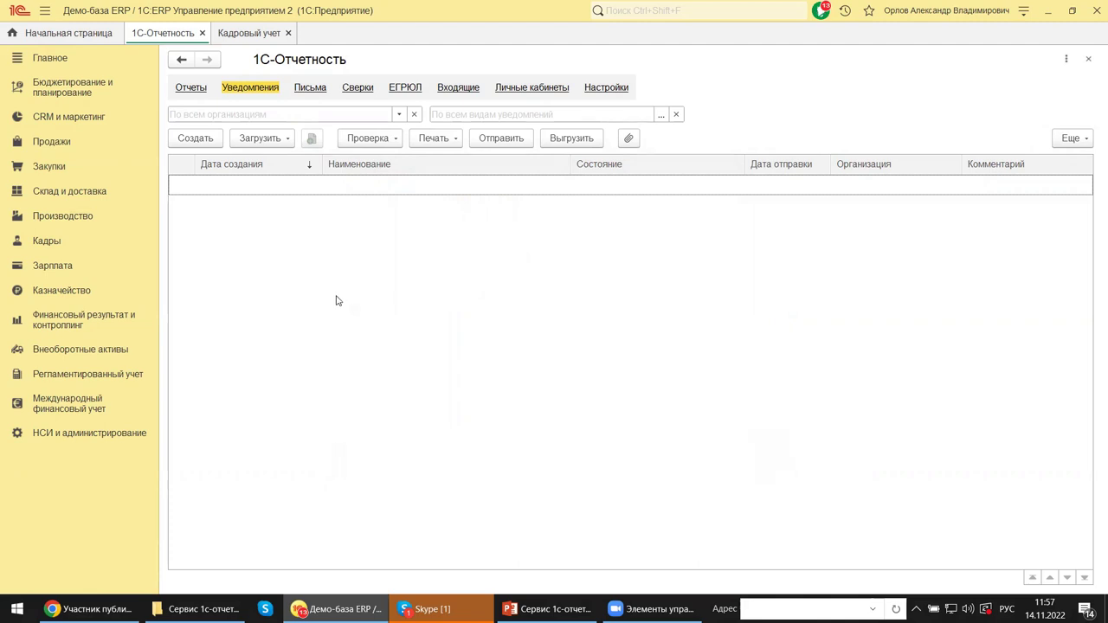
# Open the Регламентированный учет section to show its commands.
pyautogui.click(54, 381)
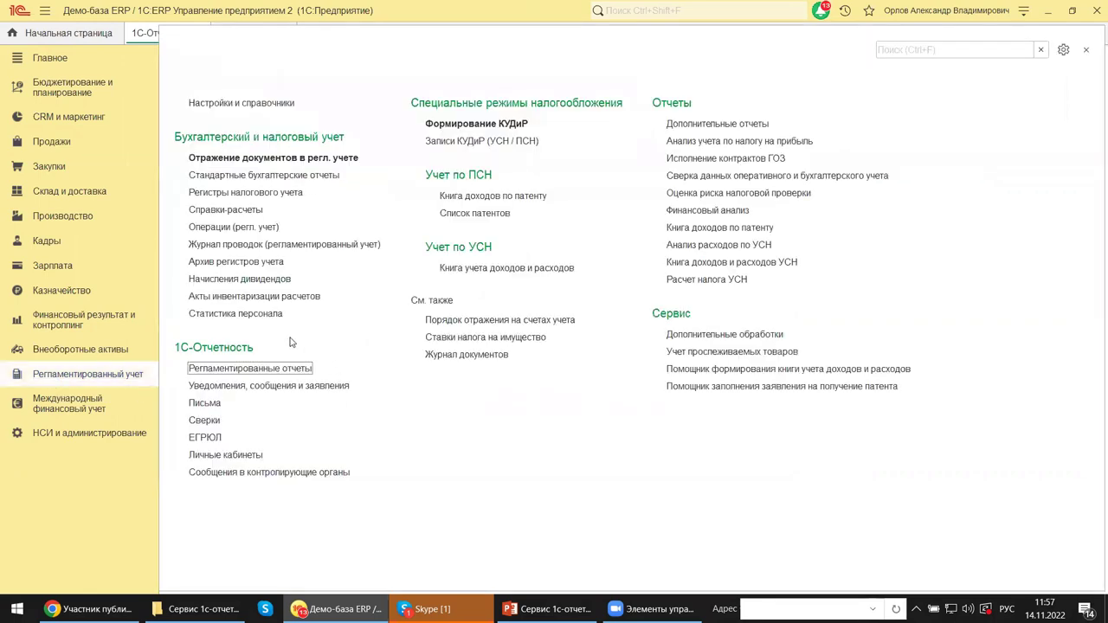